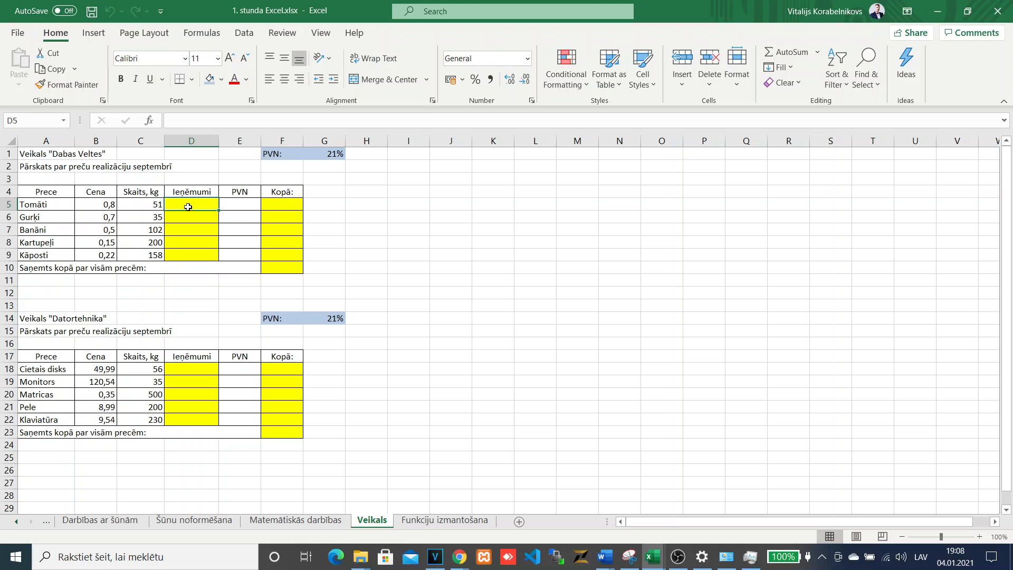
- Calculate the Ieņēmumi for Tomāti in D5 by multiplying price by quantity with =B5*C5
{"action": "type", "text": "=-"}
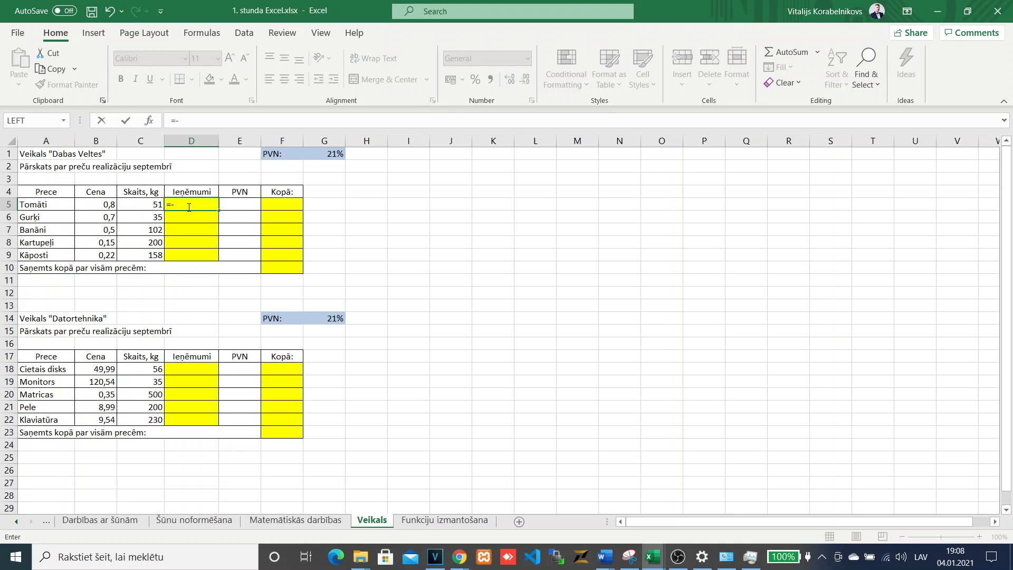
{"action": "key", "text": "BackSpace"}
{"action": "left_click", "coordinate": [99, 209]}
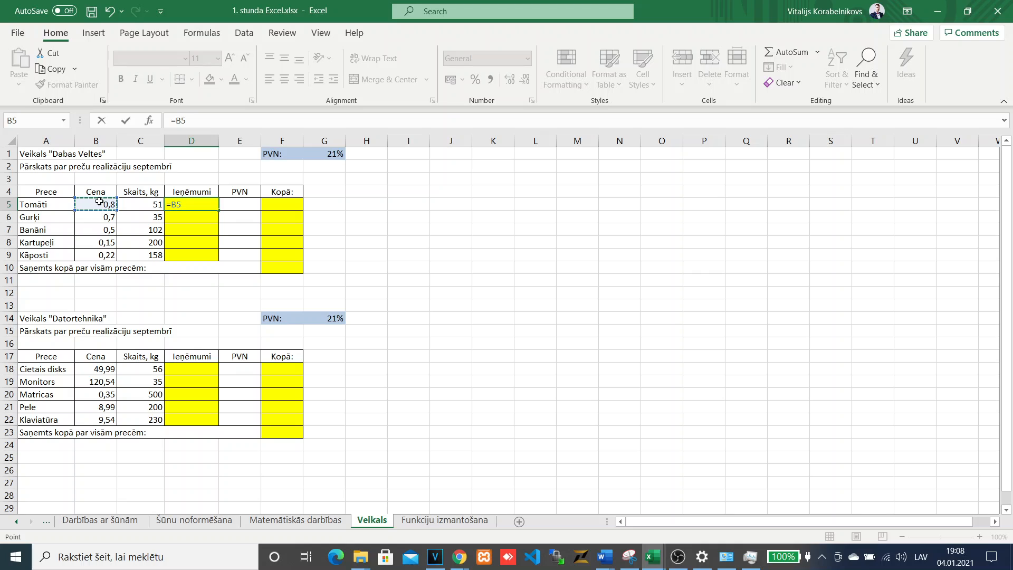
{"action": "type", "text": "*"}
{"action": "left_click", "coordinate": [129, 206]}
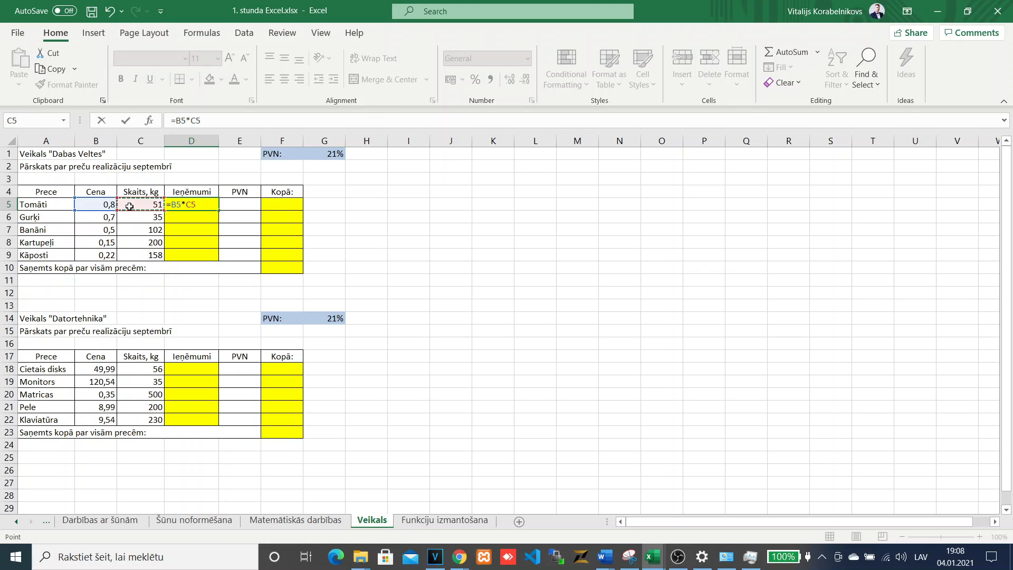
{"action": "key", "text": "Return"}
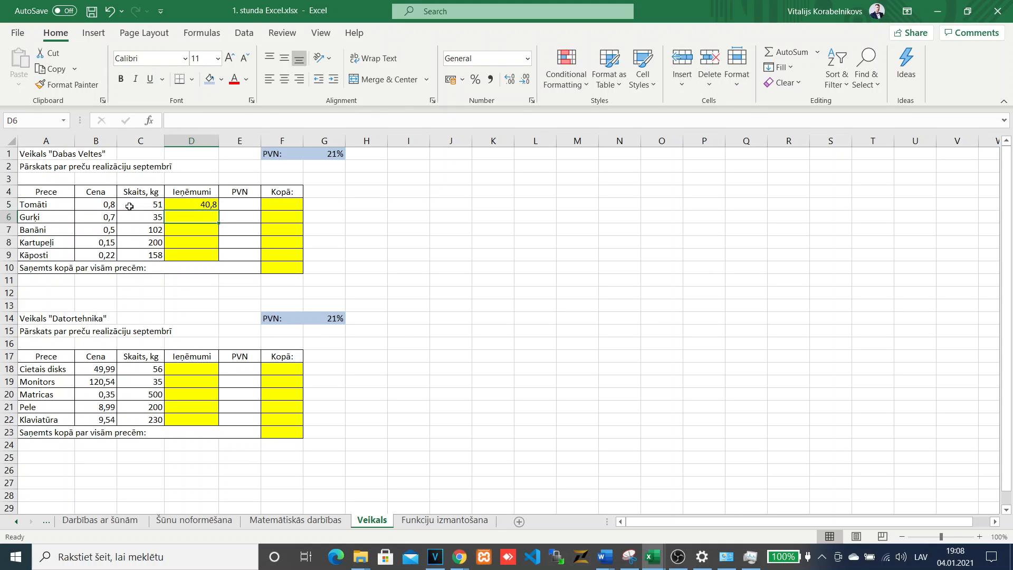
- Fill the Ieņēmumi formula from D5 down through D9 and check the formula in the last row
{"action": "left_click", "coordinate": [178, 204]}
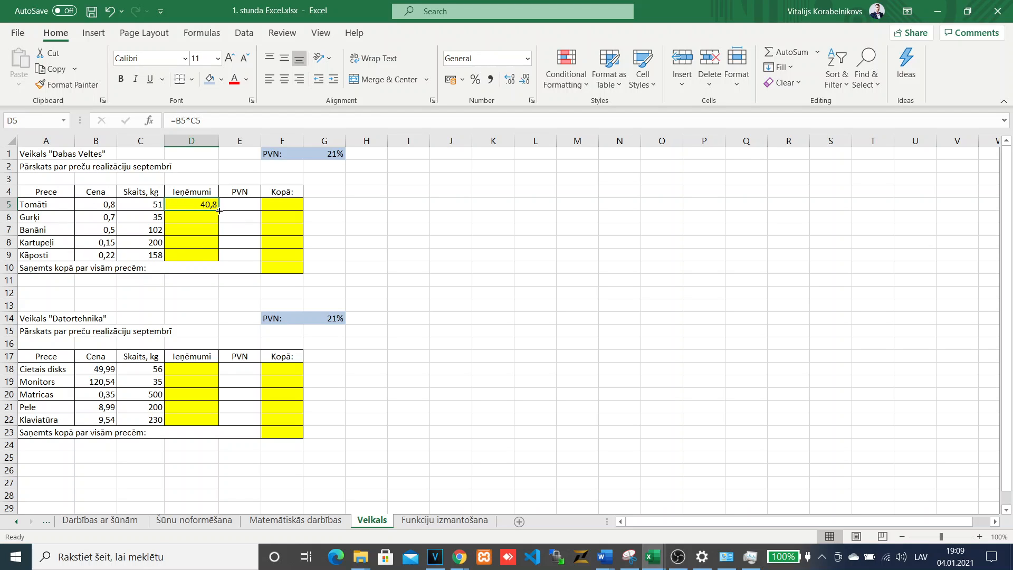
{"action": "left_click_drag", "start_coordinate": [219, 211], "coordinate": [207, 261]}
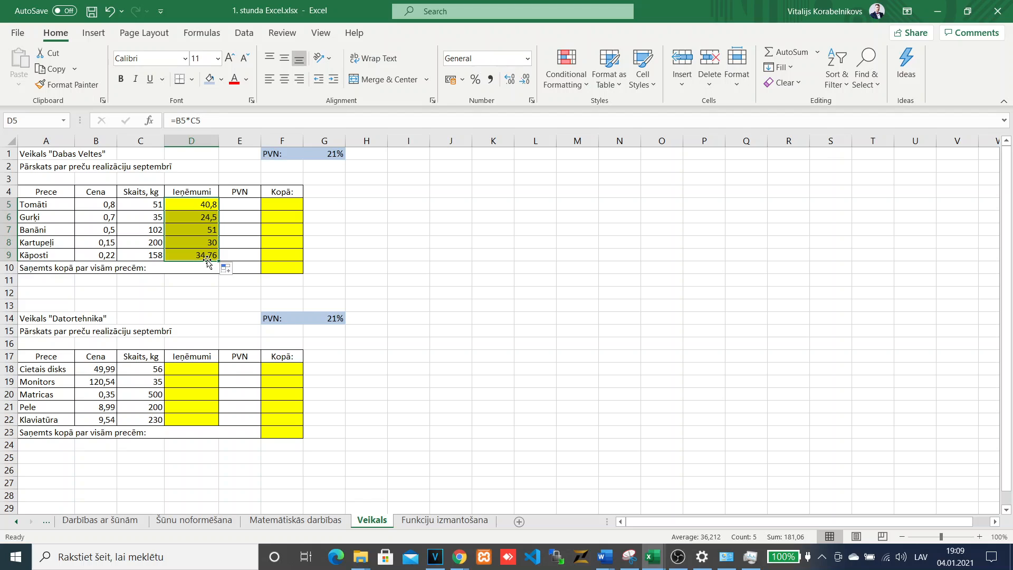
{"action": "left_click", "coordinate": [199, 255]}
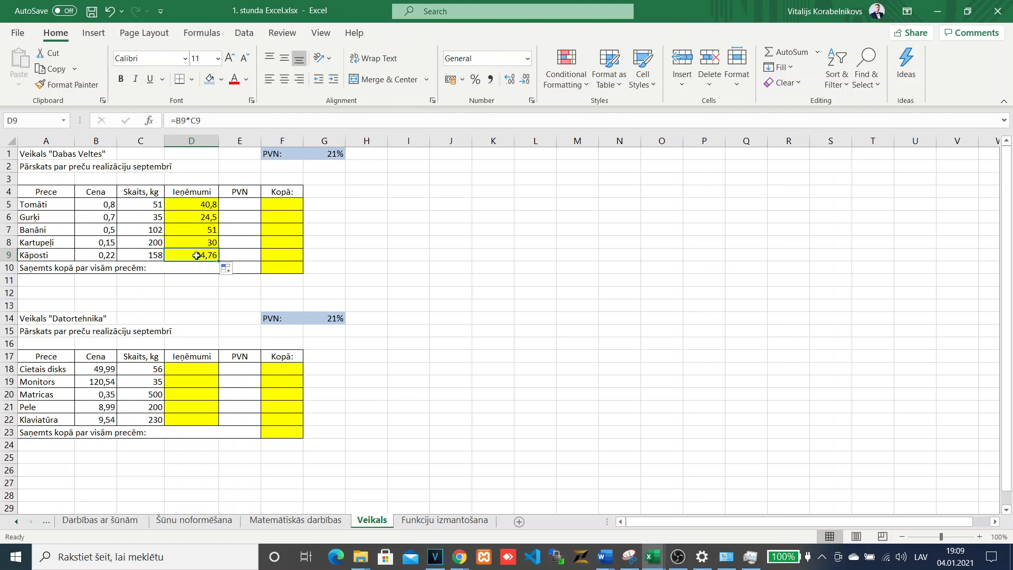
- Calculate the PVN for Tomāti in E5 with =D5*$G$1, using an absolute reference to the tax rate
{"action": "left_click", "coordinate": [242, 202]}
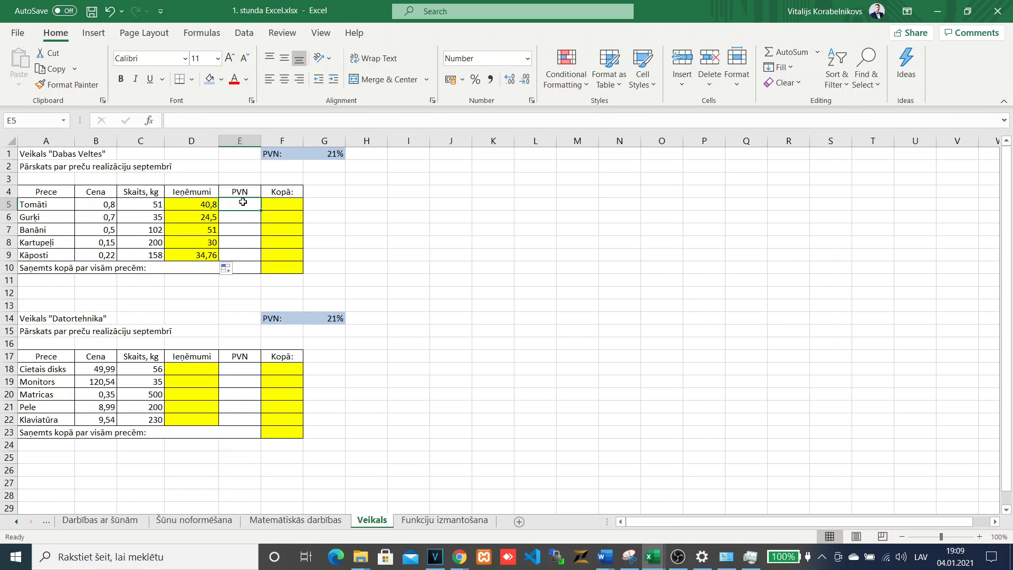
{"action": "left_click", "coordinate": [200, 202]}
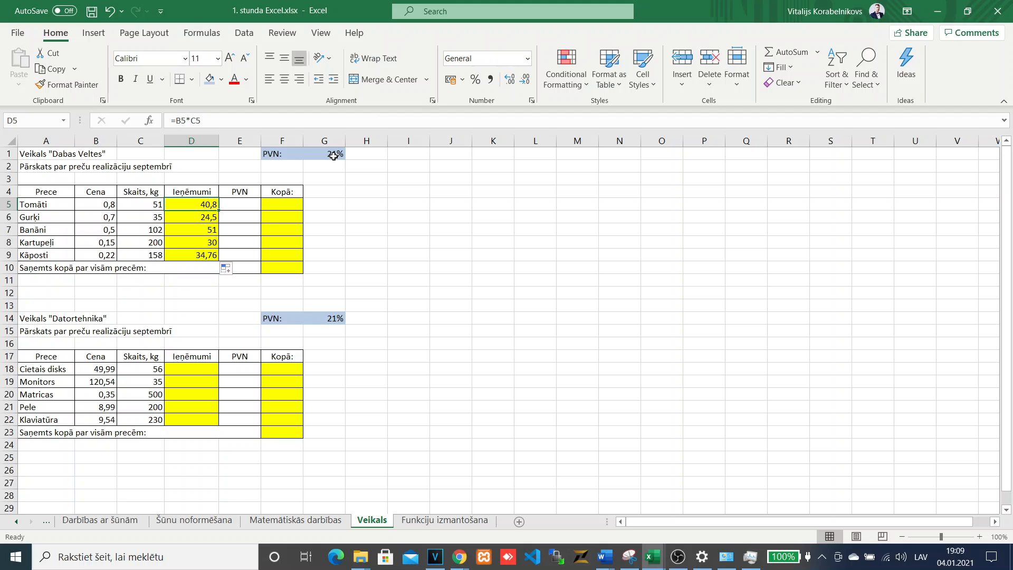
{"action": "left_click", "coordinate": [238, 205]}
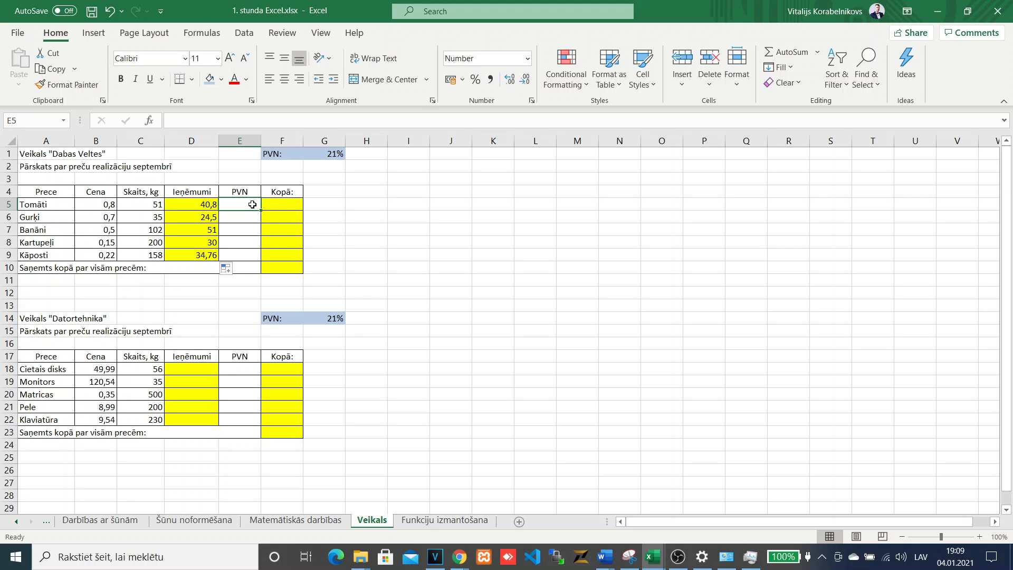
{"action": "type", "text": "="}
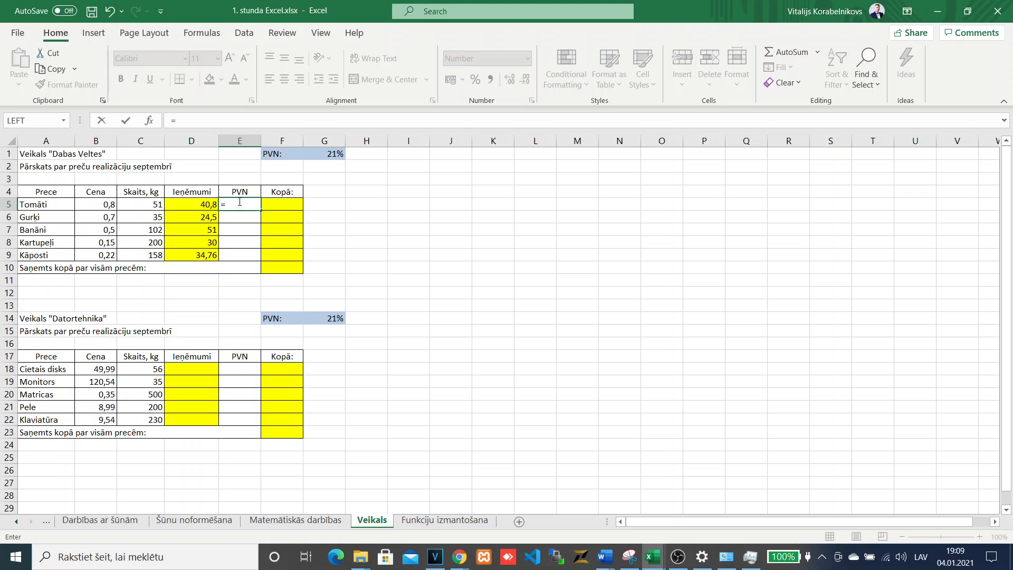
{"action": "left_click", "coordinate": [204, 204]}
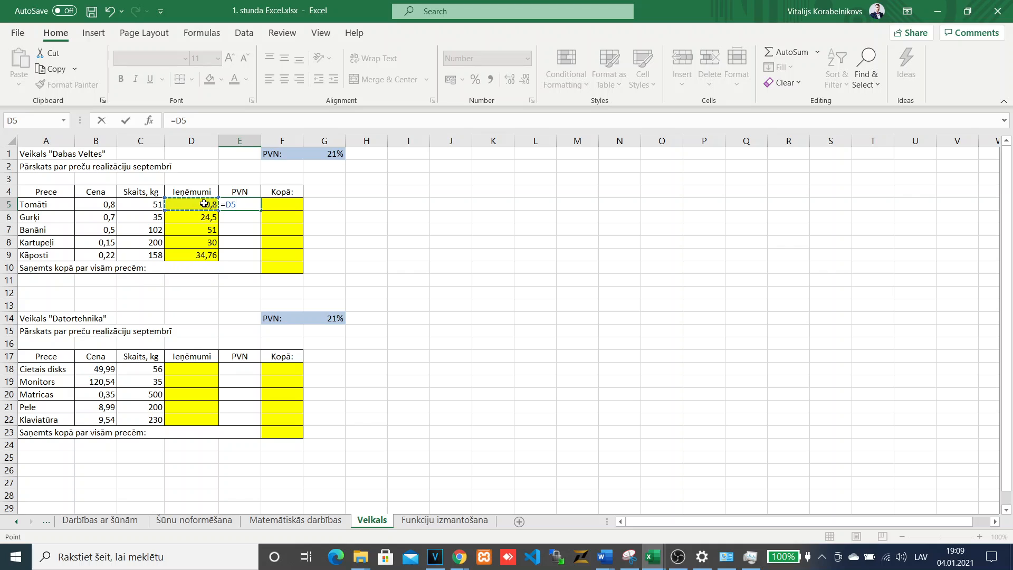
{"action": "type", "text": "*"}
{"action": "left_click", "coordinate": [330, 157]}
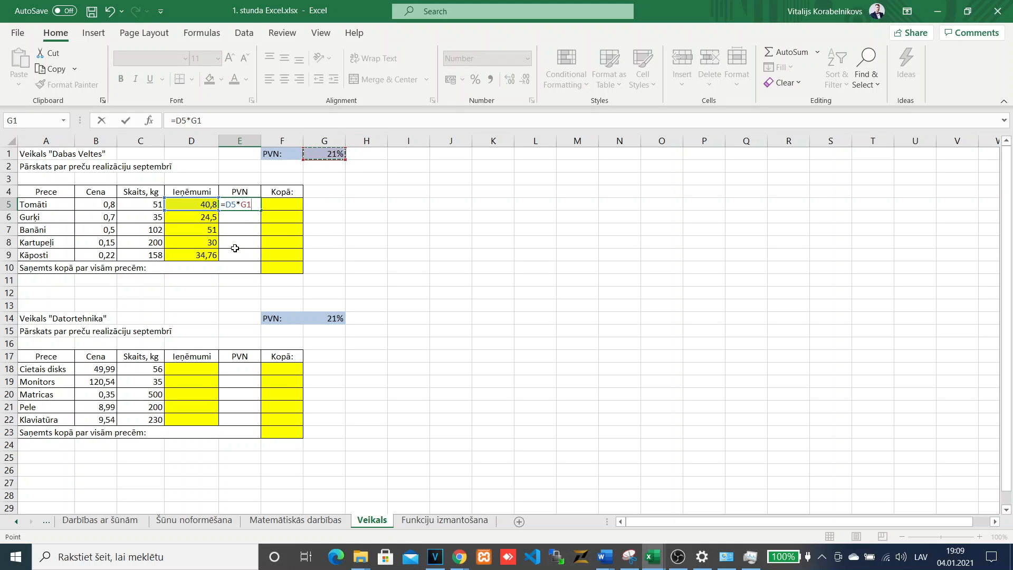
{"action": "key", "text": "F4"}
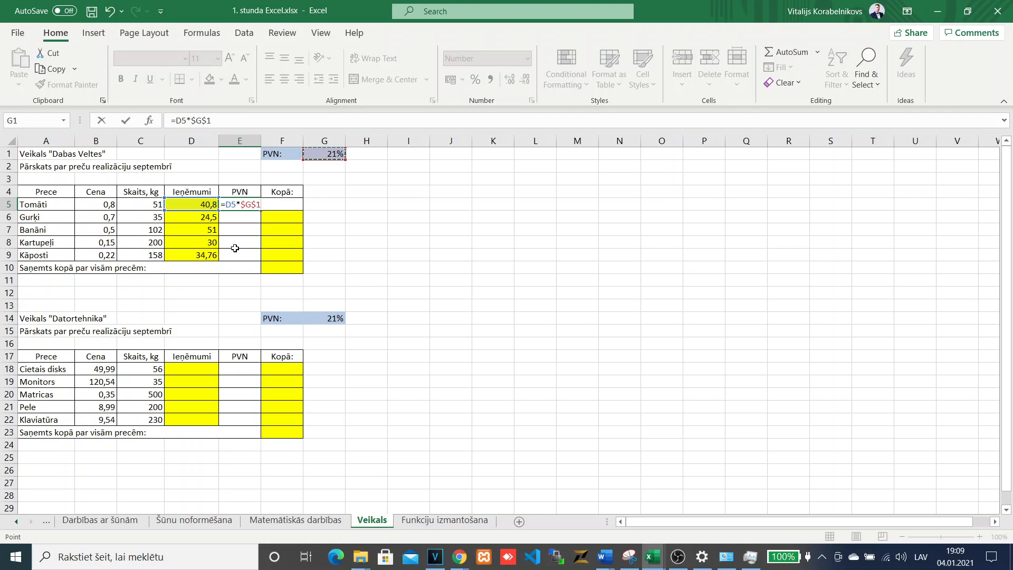
{"action": "key", "text": "Return"}
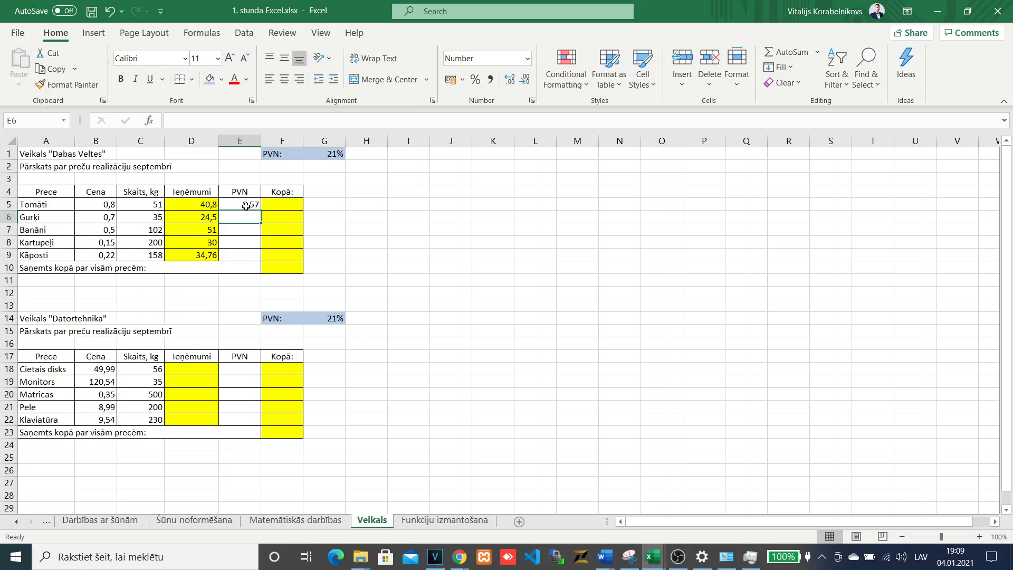
- Enter =D5+E5 as the Kopā value for Tomāti in F5 and fill the PVN and Kopā formulas down through row 9
{"action": "left_click", "coordinate": [283, 207]}
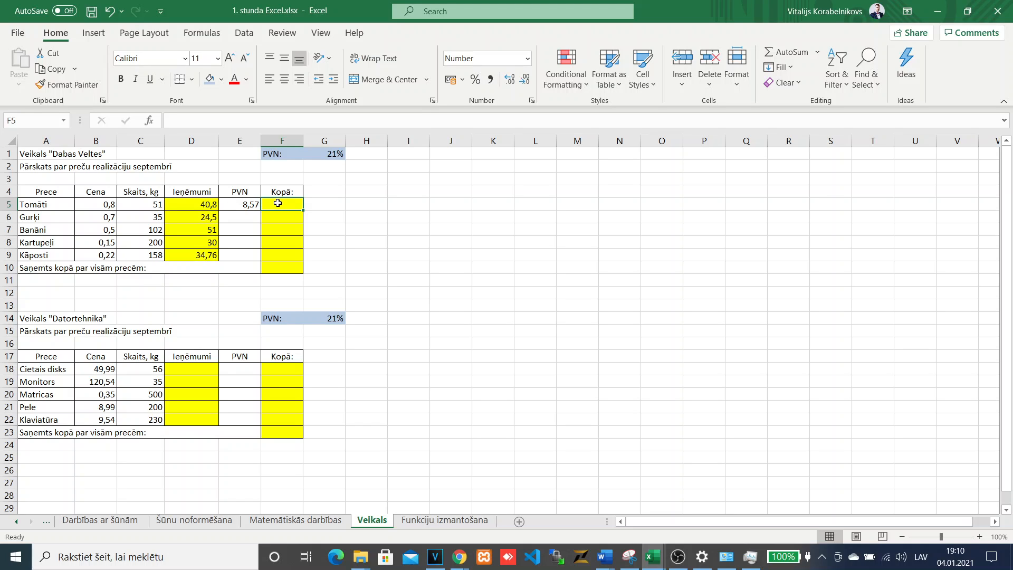
{"action": "type", "text": "="}
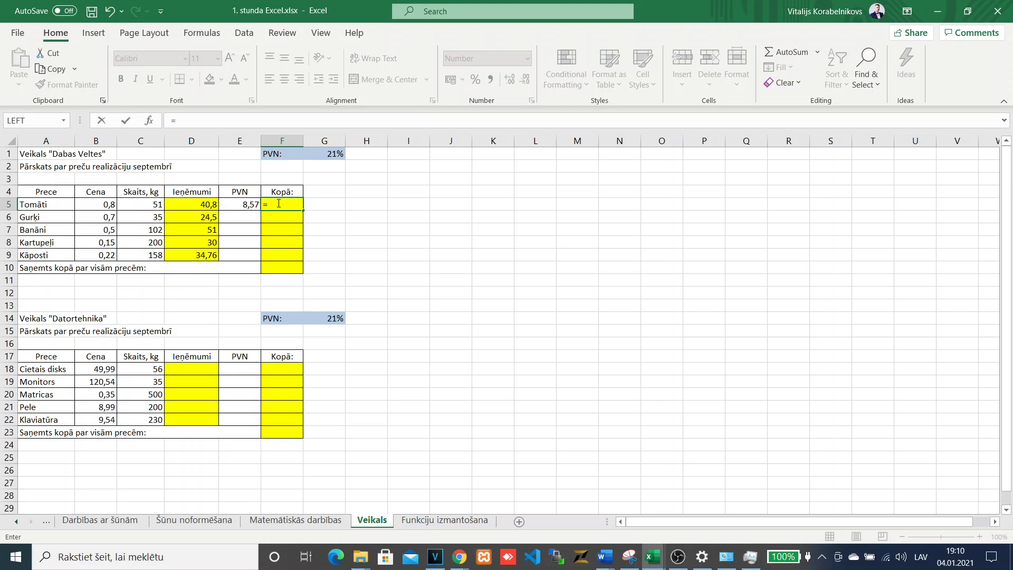
{"action": "left_click", "coordinate": [203, 204]}
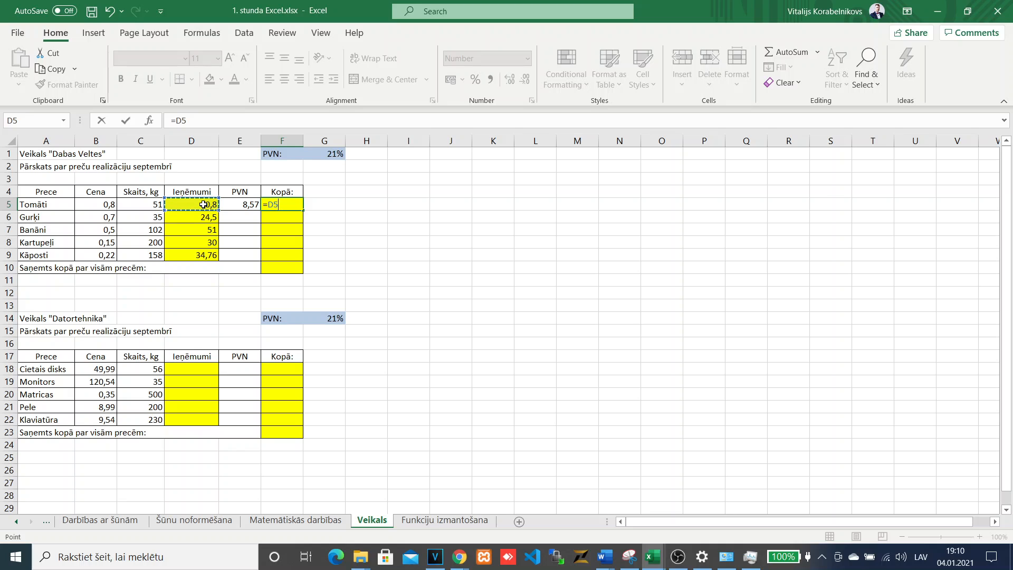
{"action": "type", "text": "+"}
{"action": "left_click", "coordinate": [240, 204]}
{"action": "key", "text": "Return"}
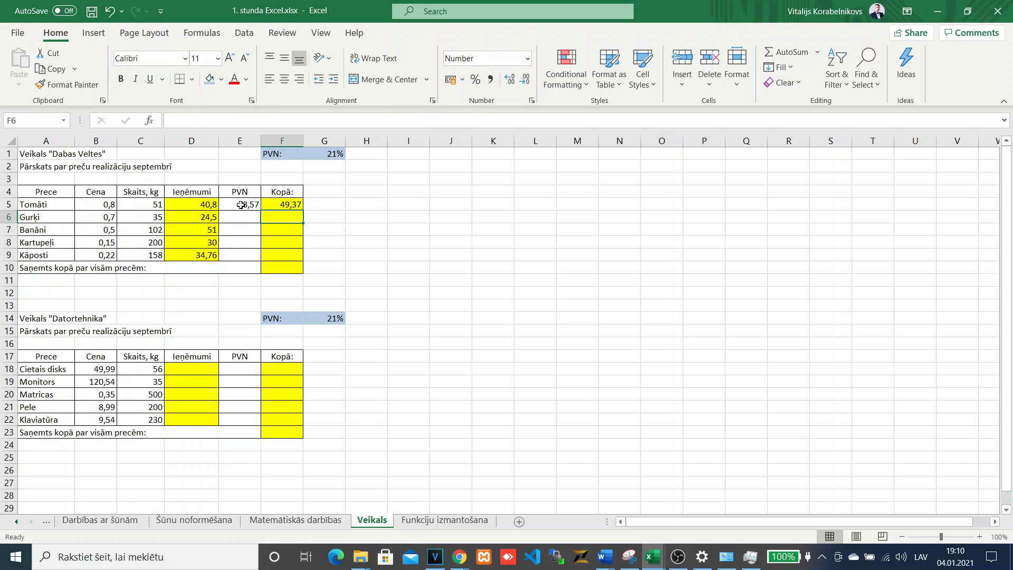
{"action": "left_click_drag", "start_coordinate": [241, 204], "coordinate": [296, 259]}
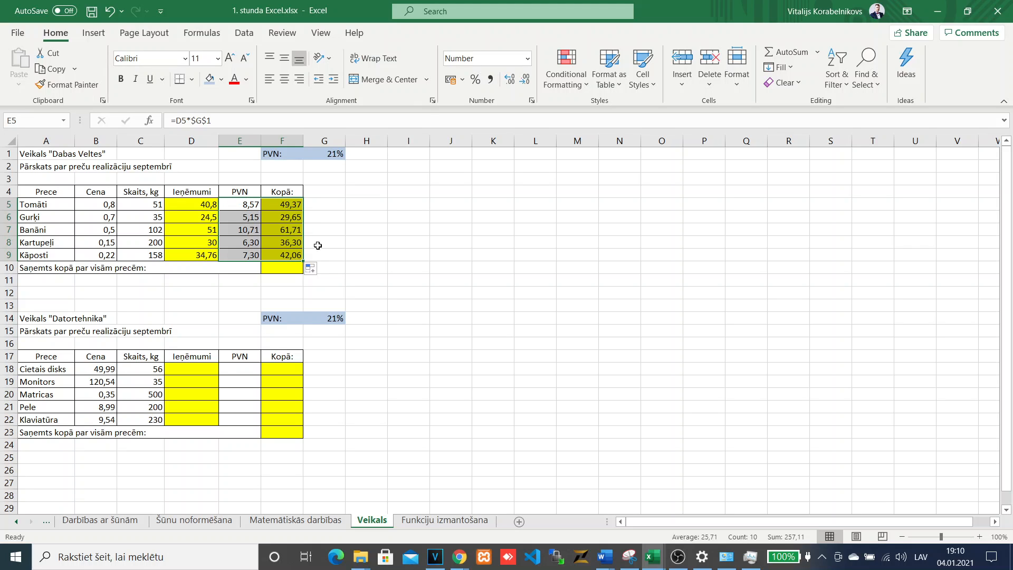
{"action": "left_click", "coordinate": [327, 270]}
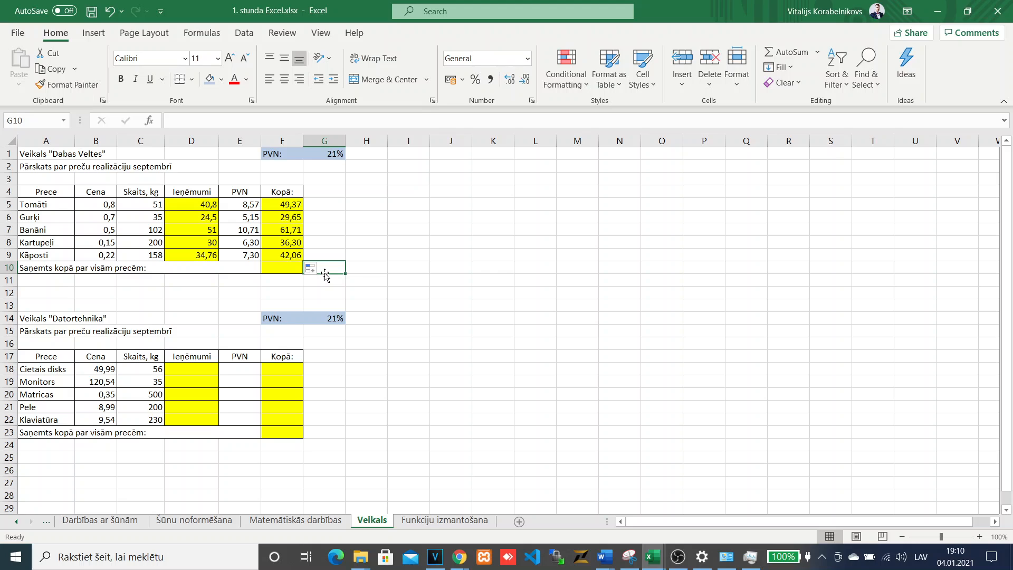
- Total the Kopā column in F10 by adding the individual cells with =F5+F6+F7+F8+F9
{"action": "left_click", "coordinate": [288, 269]}
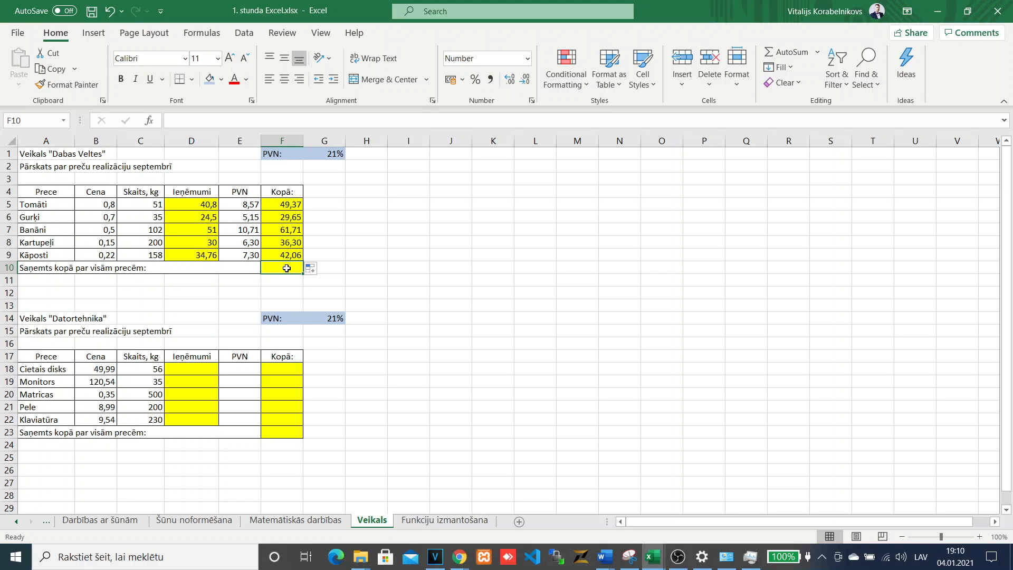
{"action": "type", "text": "="}
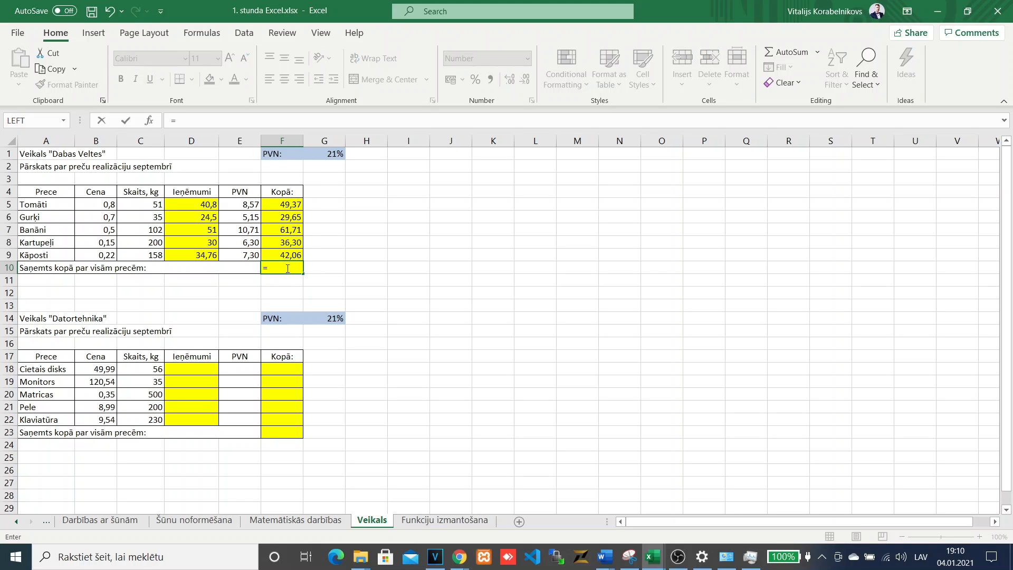
{"action": "left_click", "coordinate": [281, 205]}
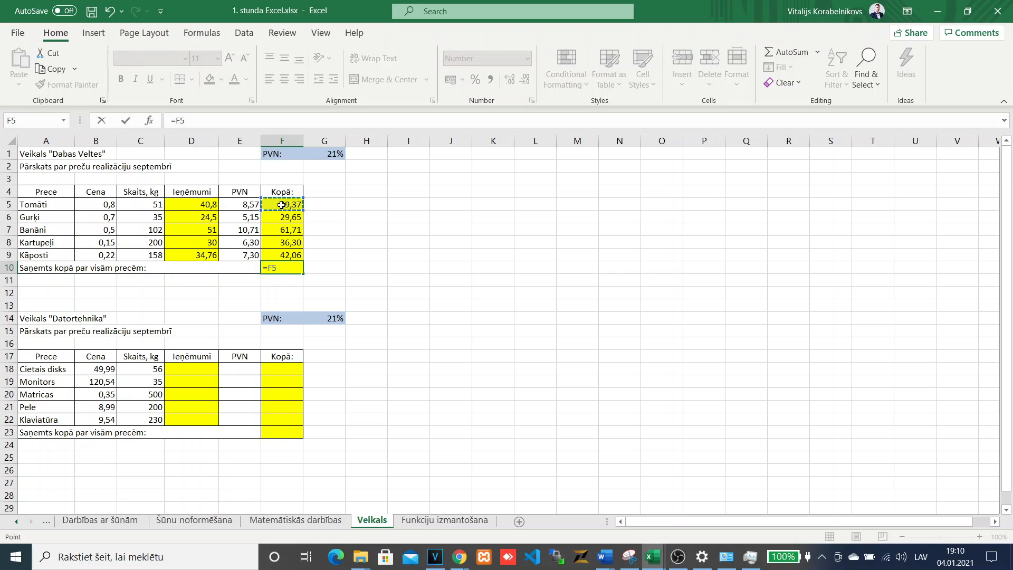
{"action": "type", "text": "+"}
{"action": "left_click", "coordinate": [283, 218]}
{"action": "type", "text": "+"}
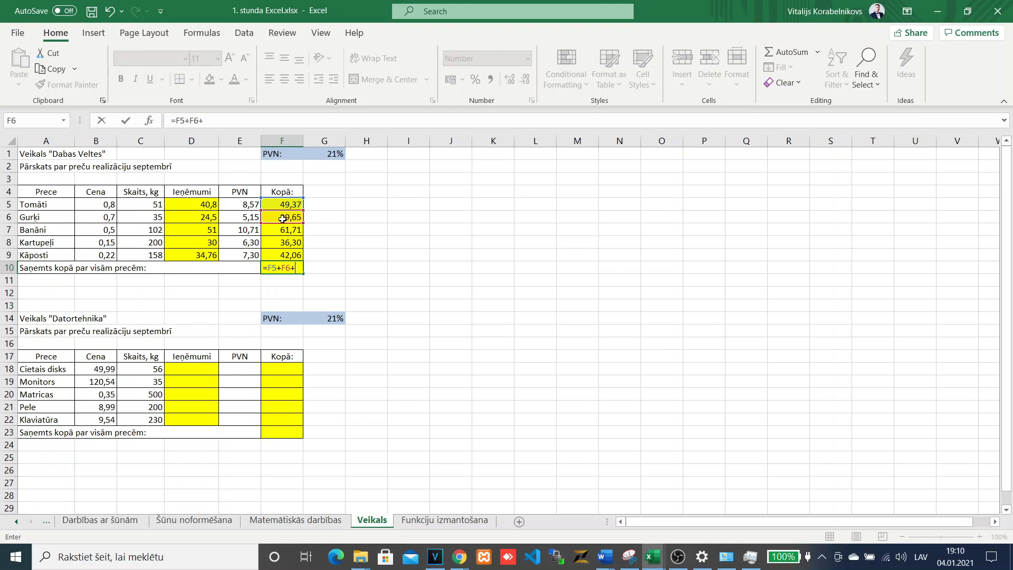
{"action": "left_click", "coordinate": [283, 229]}
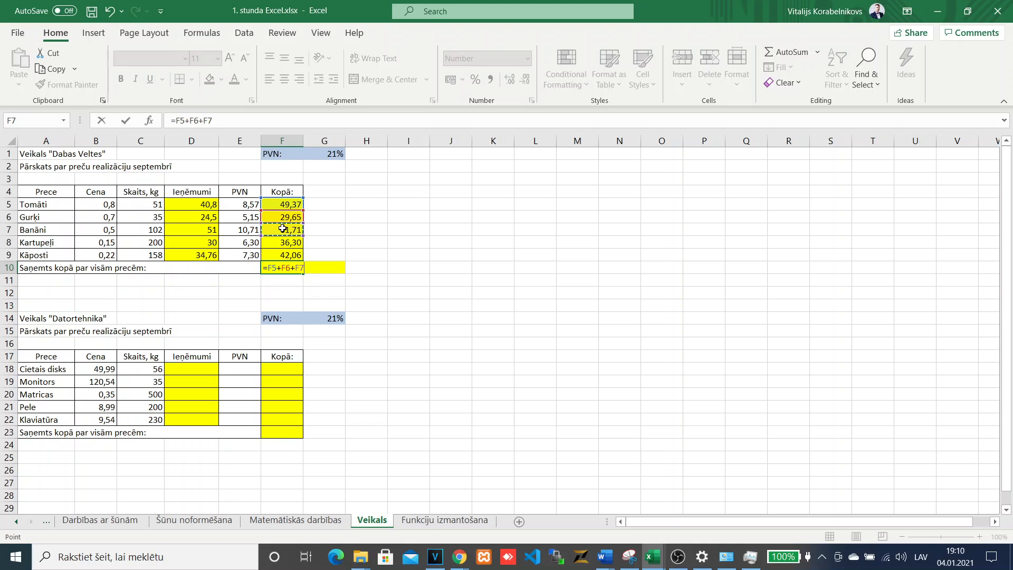
{"action": "type", "text": "+"}
{"action": "left_click", "coordinate": [284, 241]}
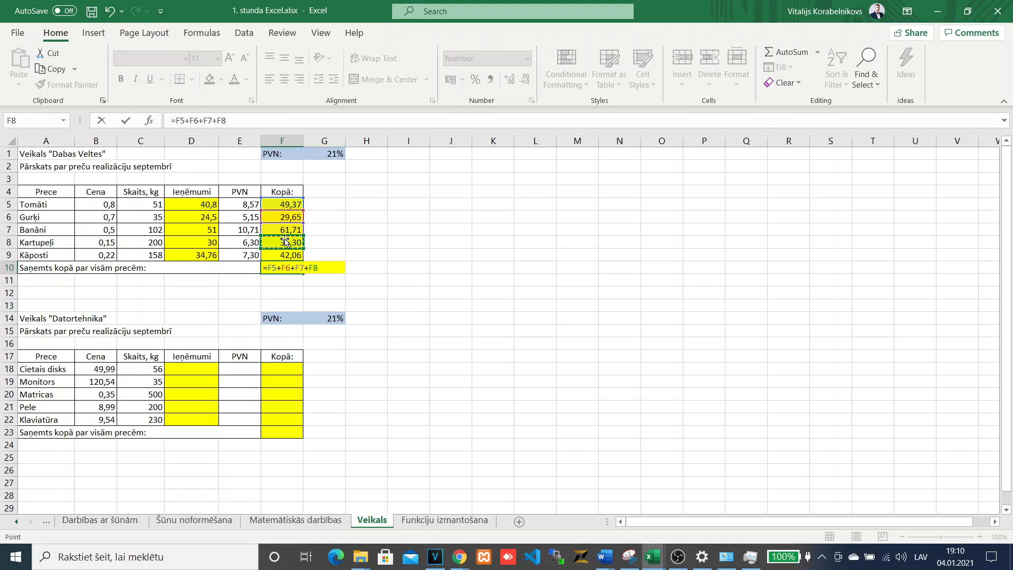
{"action": "type", "text": "+"}
{"action": "left_click", "coordinate": [287, 256]}
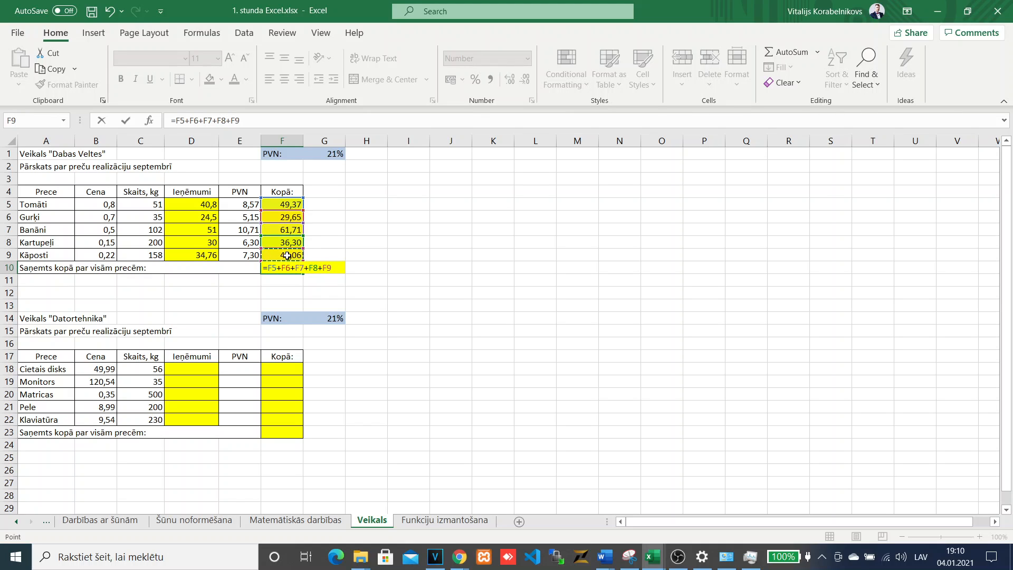
{"action": "key", "text": "Return"}
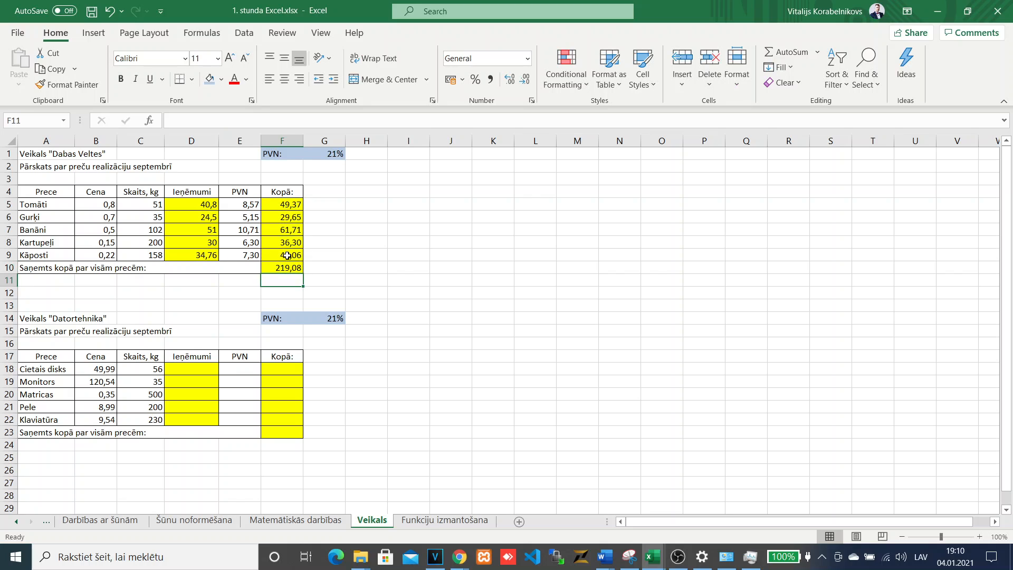
- Copy the total formula's text =F5+F6+F7+F8+F9 from F10 and enter it in the neighbouring cell G10
{"action": "left_click", "coordinate": [285, 267]}
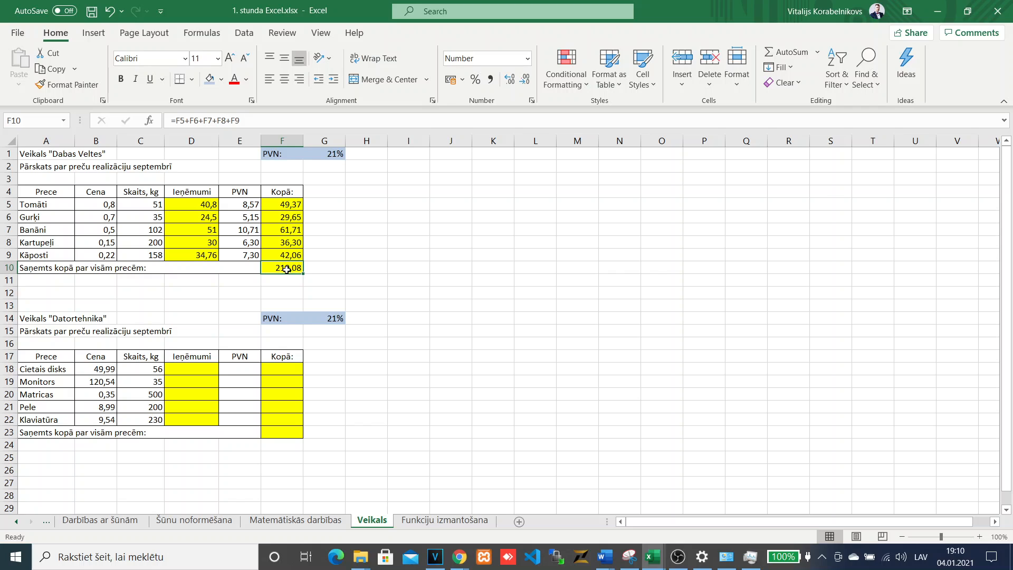
{"action": "double_click", "coordinate": [288, 267]}
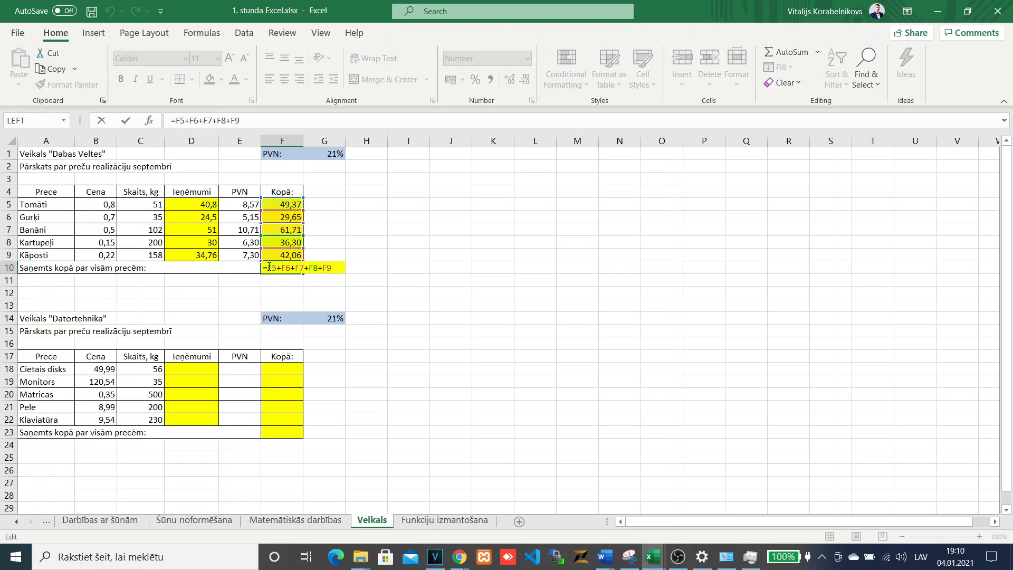
{"action": "left_click", "coordinate": [343, 271]}
{"action": "left_click_drag", "start_coordinate": [333, 268], "coordinate": [263, 266]}
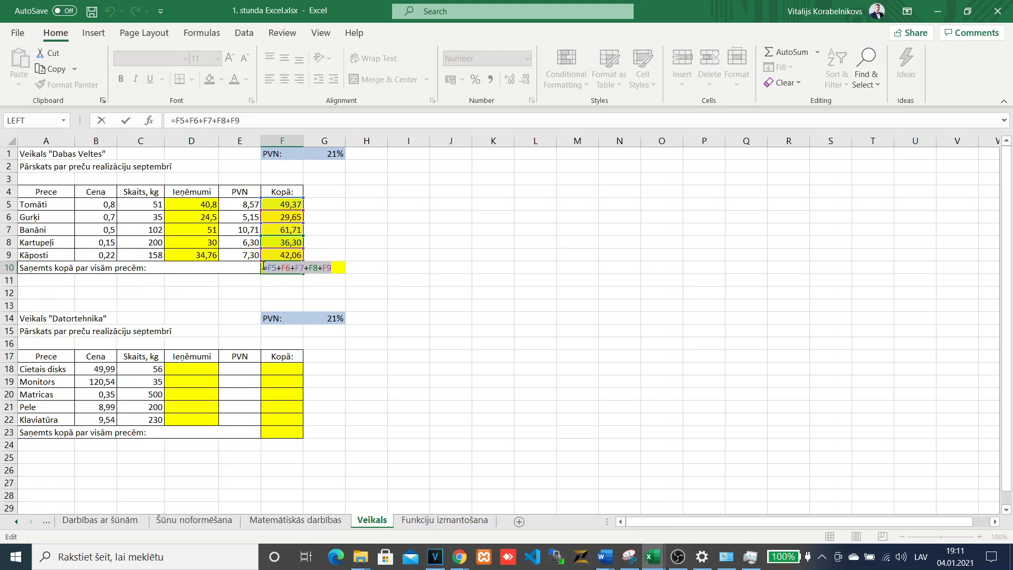
{"action": "key", "text": "ctrl+c"}
{"action": "key", "text": "Return"}
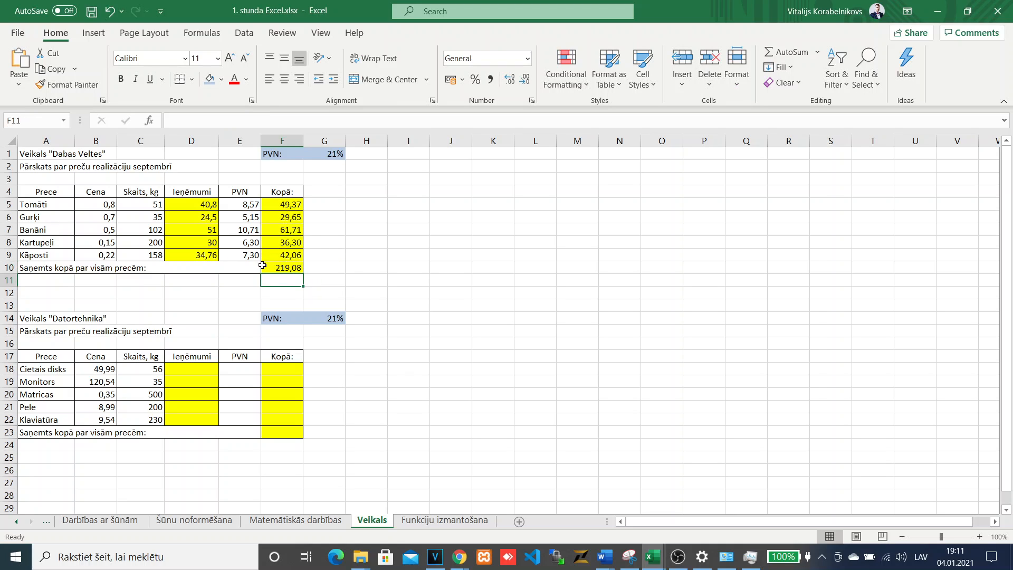
{"action": "double_click", "coordinate": [322, 266]}
{"action": "key", "text": "ctrl+v"}
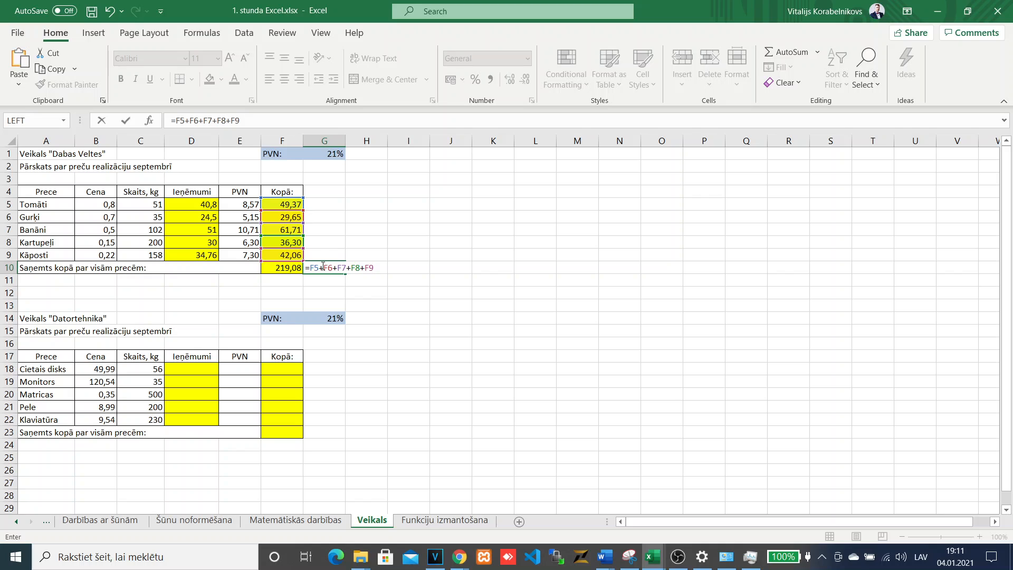
{"action": "key", "text": "Return"}
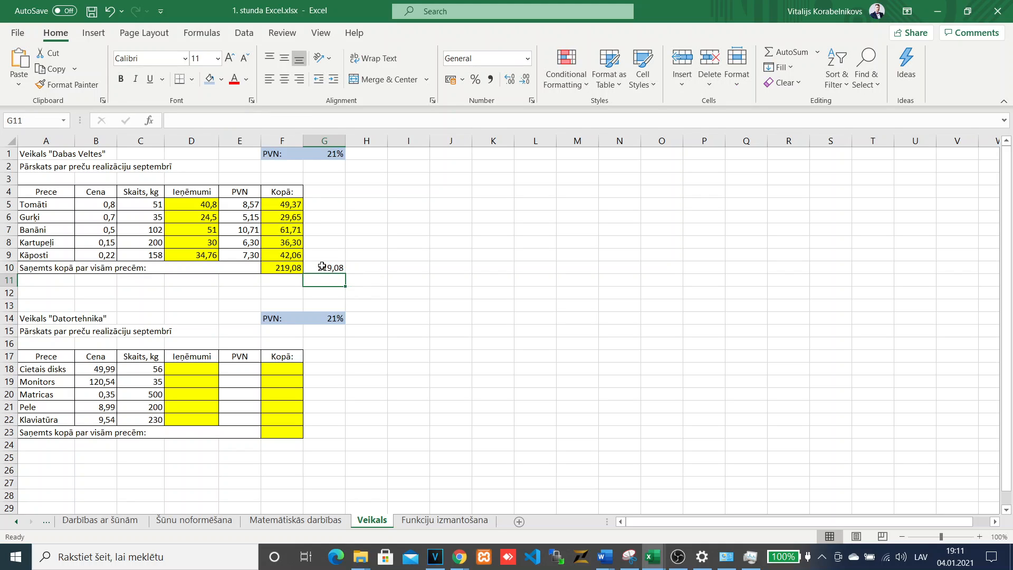
- Replace the overall total in F10 with =SUM(F5:F9) and compare it with the cell-by-cell addition formula in G10
{"action": "left_click", "coordinate": [281, 270]}
{"action": "key", "text": "Delete"}
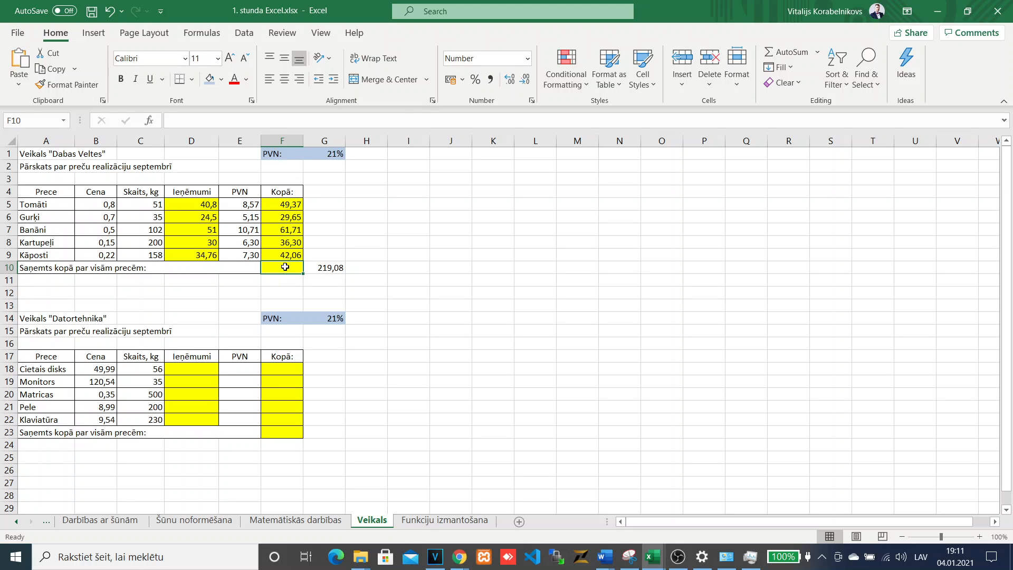
{"action": "type", "text": "="}
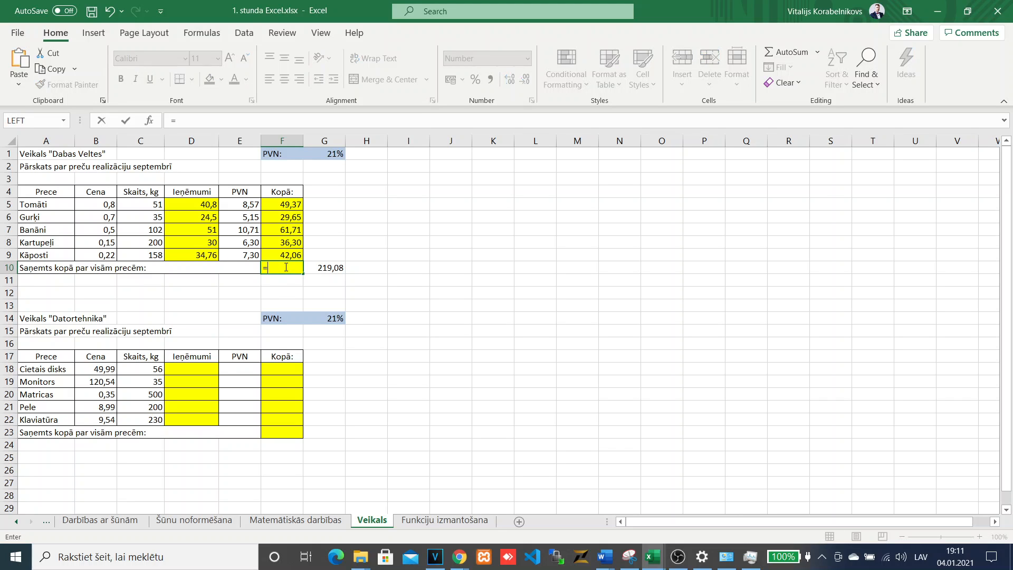
{"action": "type", "text": "su"}
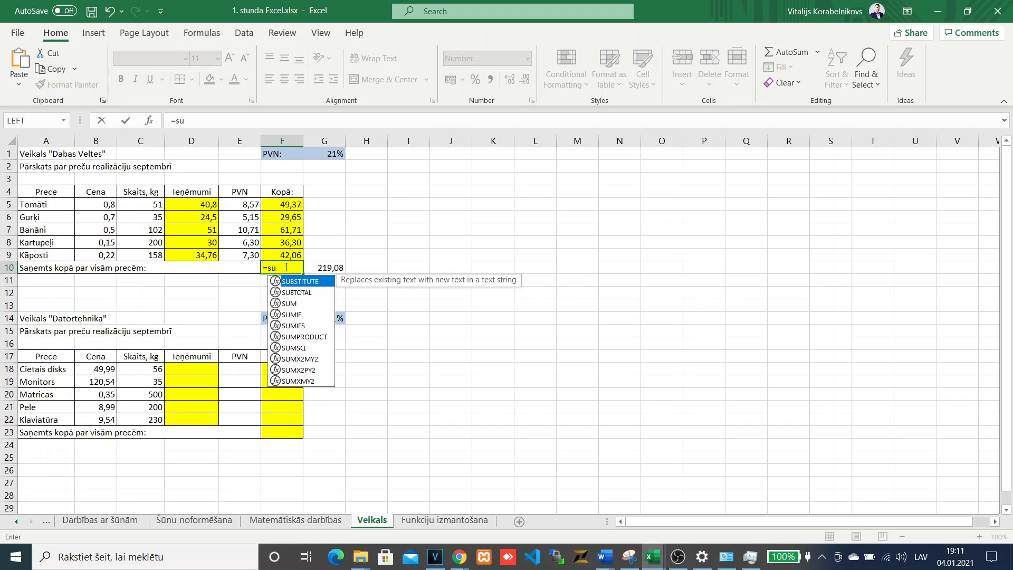
{"action": "type", "text": "m"}
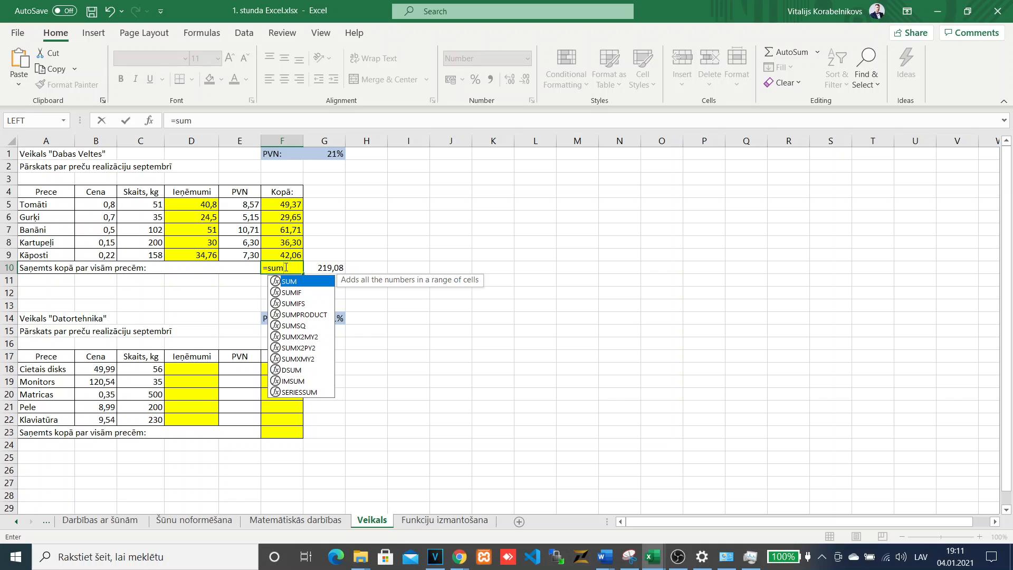
{"action": "type", "text": "("}
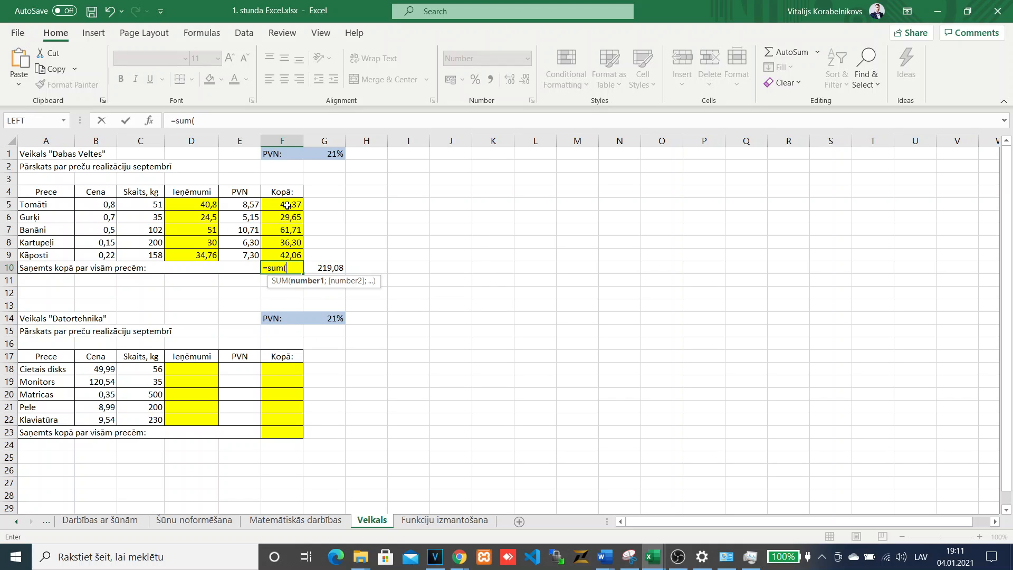
{"action": "left_click_drag", "start_coordinate": [286, 204], "coordinate": [285, 252]}
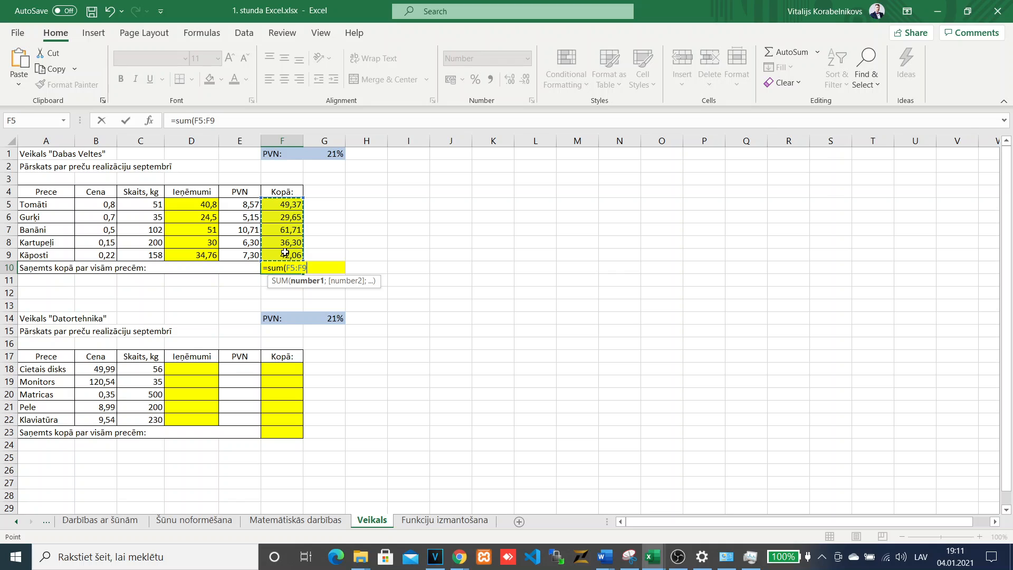
{"action": "type", "text": ")"}
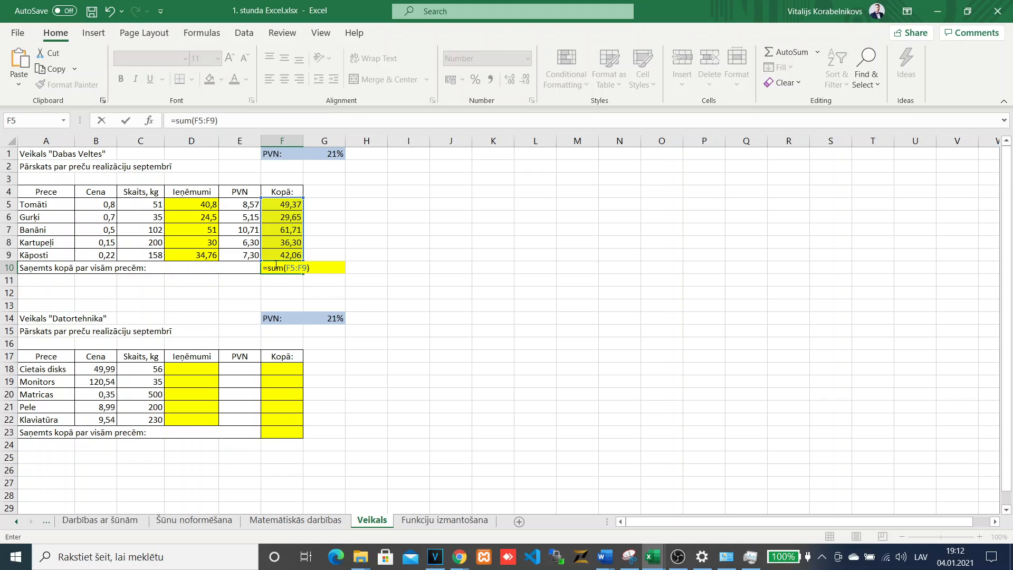
{"action": "key", "text": "Return"}
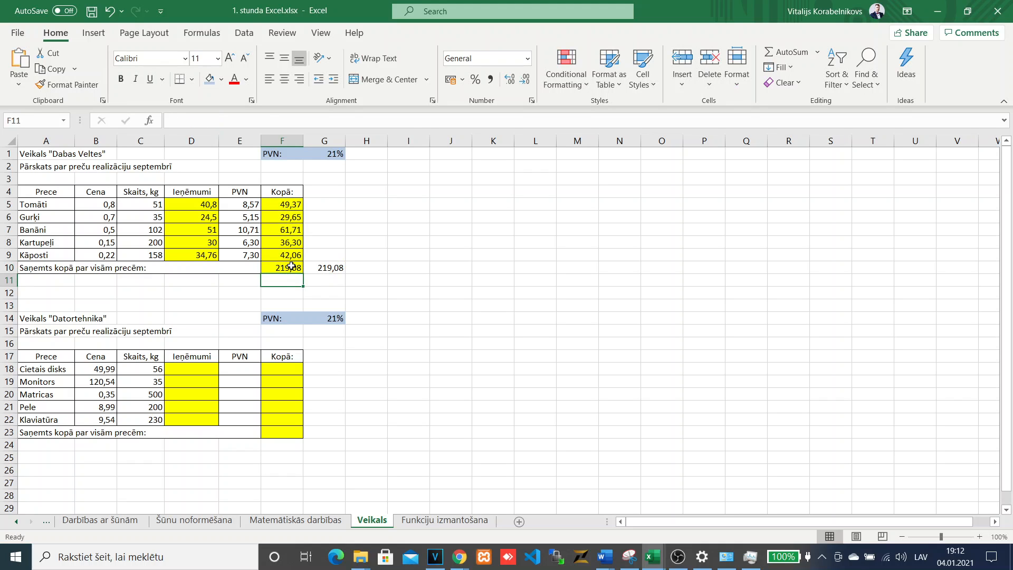
{"action": "double_click", "coordinate": [328, 266]}
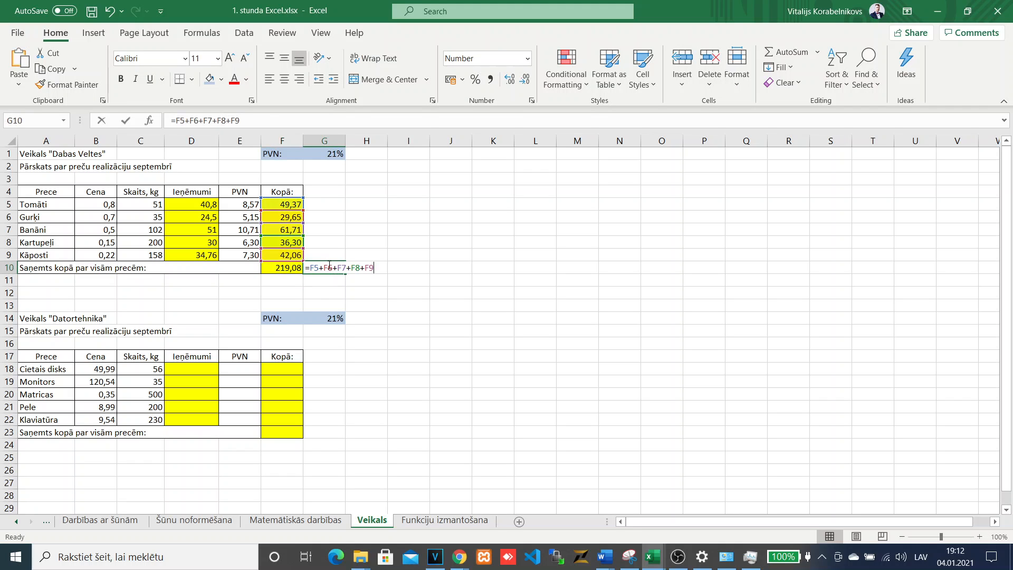
{"action": "key", "text": "Return"}
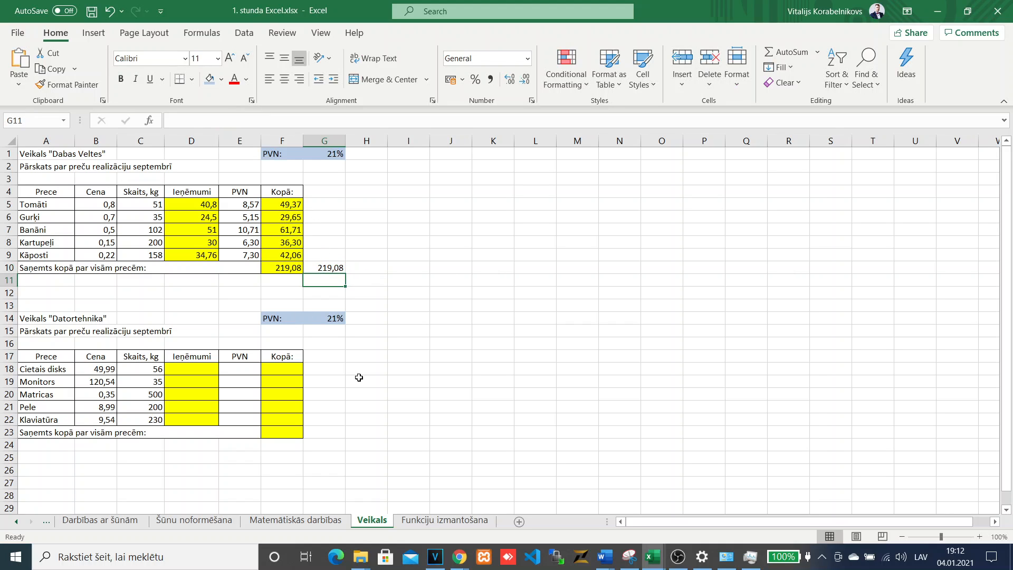
- On the Funkciju izmantošana sheet, total the Angļu val. grades in B8 with =SUM(B4:B7)
{"action": "left_click", "coordinate": [428, 525]}
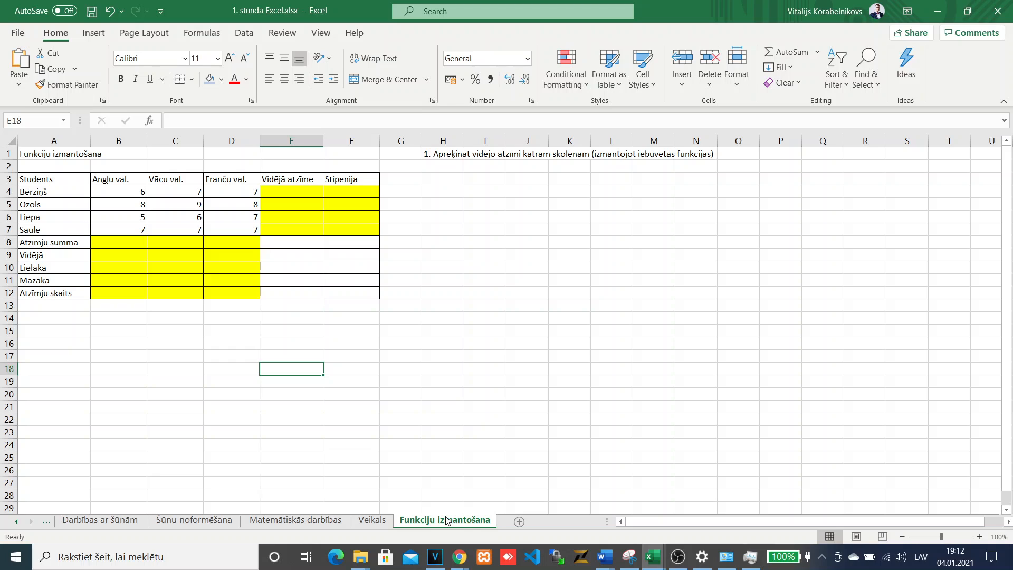
{"action": "left_click", "coordinate": [120, 240]}
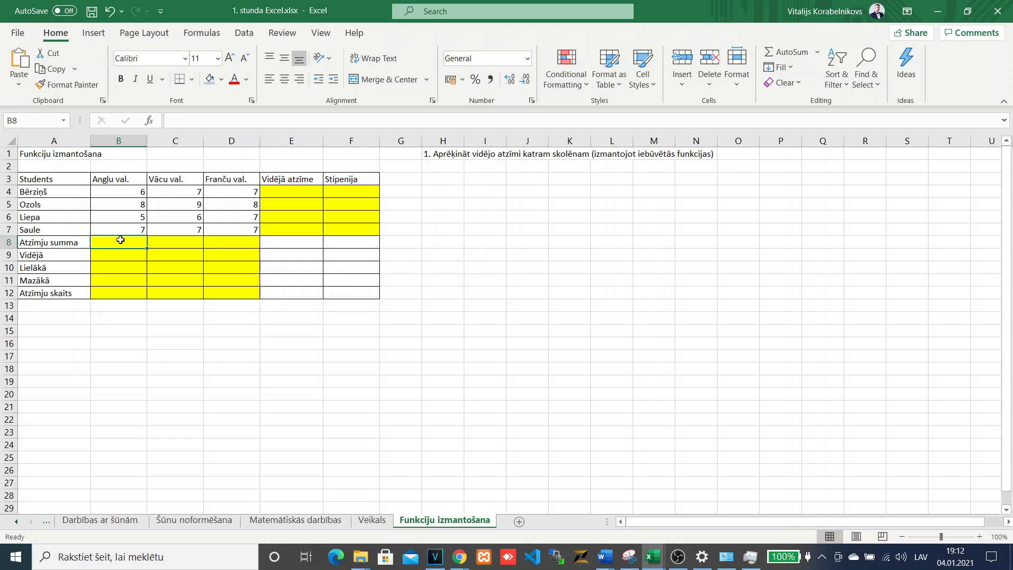
{"action": "type", "text": "=s"}
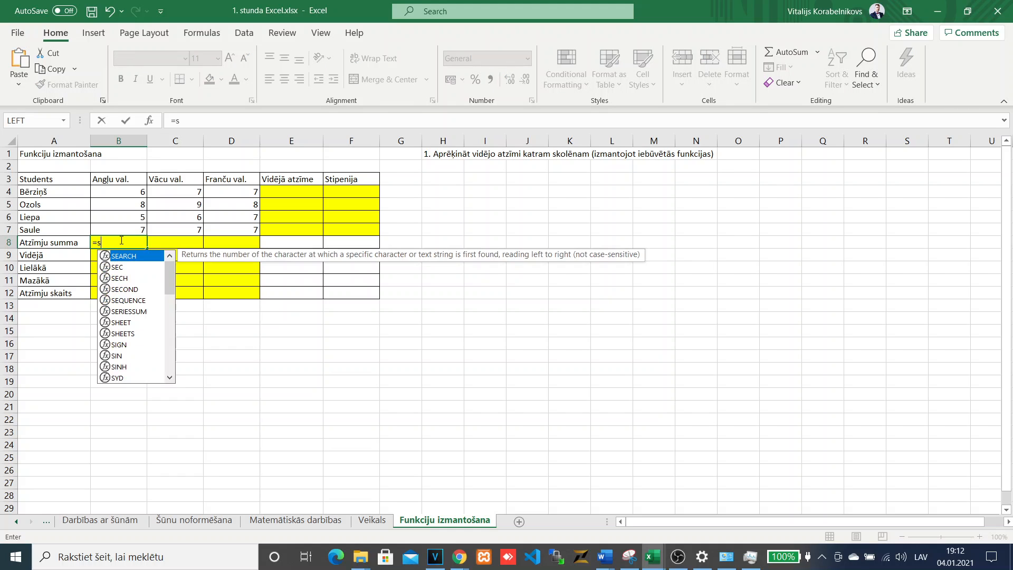
{"action": "type", "text": "u"}
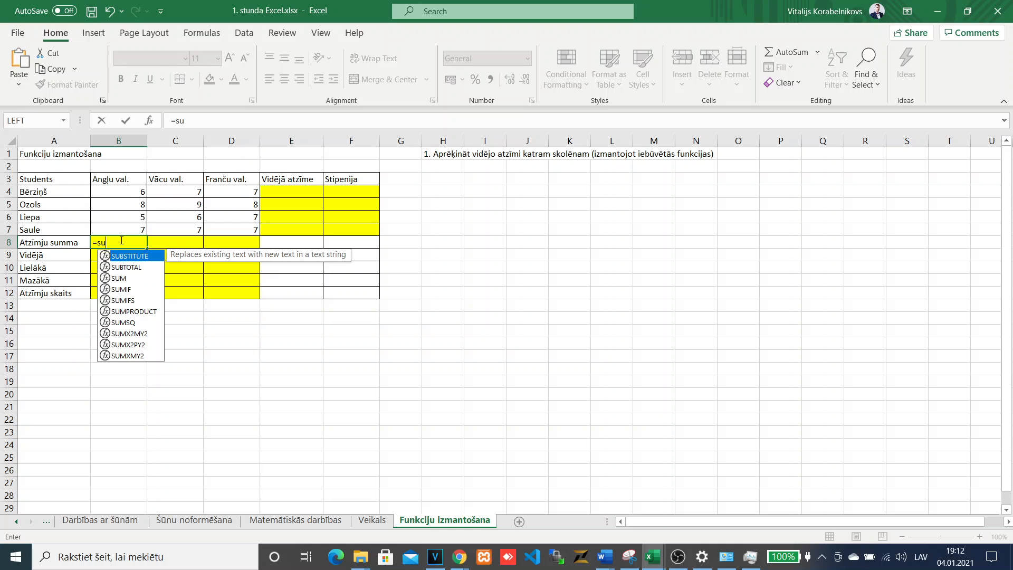
{"action": "type", "text": "m"}
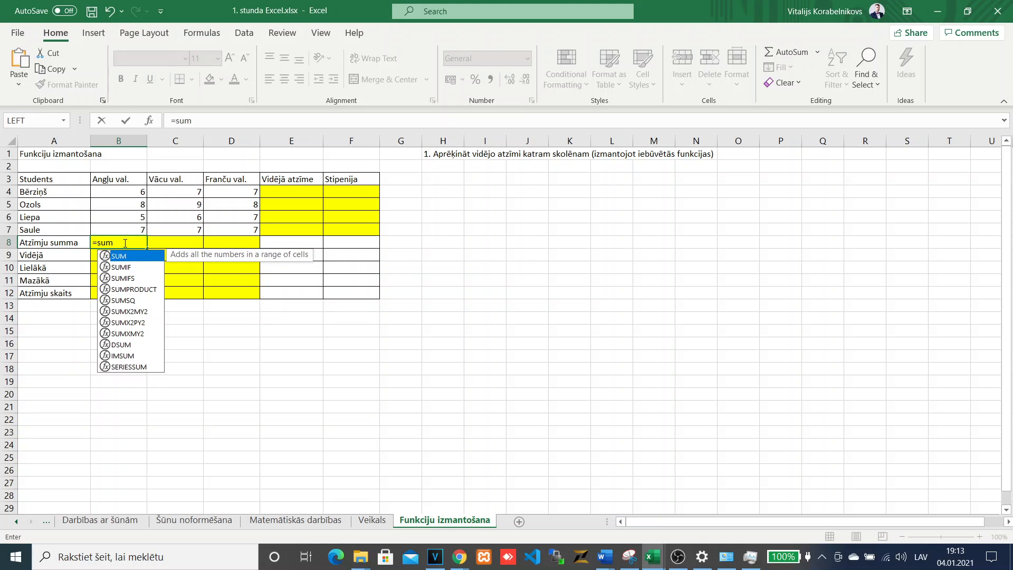
{"action": "type", "text": "("}
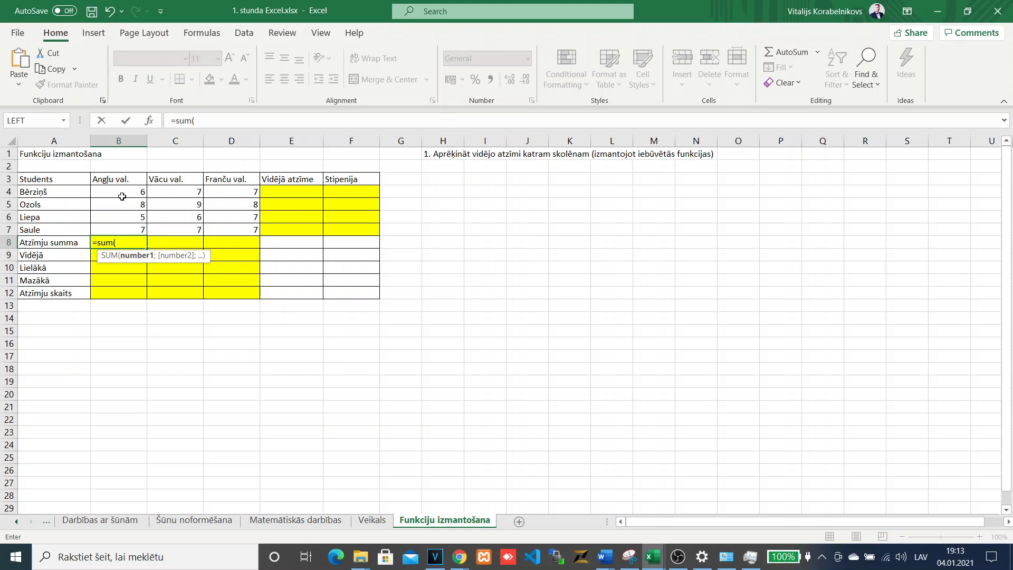
{"action": "left_click_drag", "start_coordinate": [122, 191], "coordinate": [116, 224]}
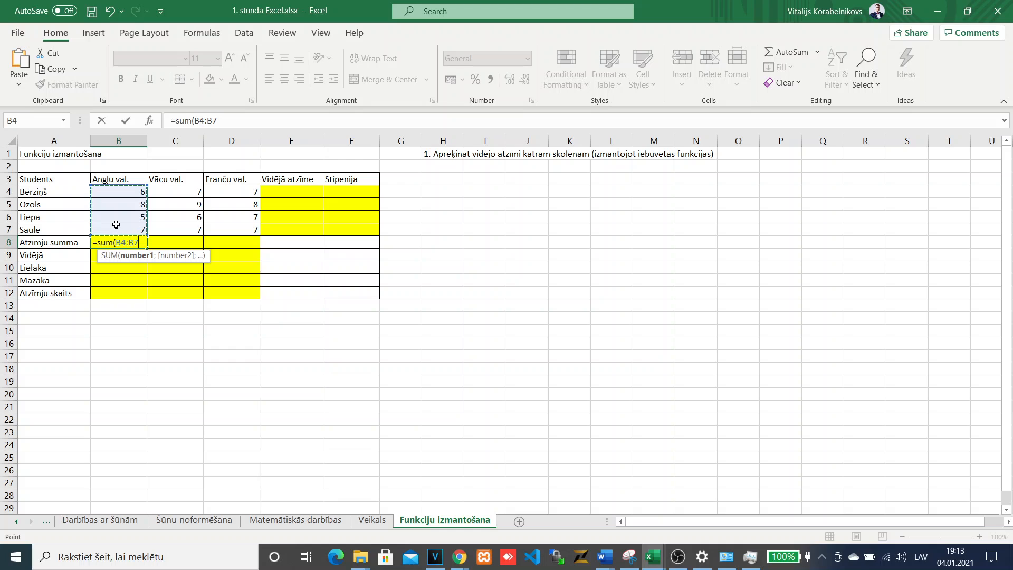
{"action": "type", "text": ")"}
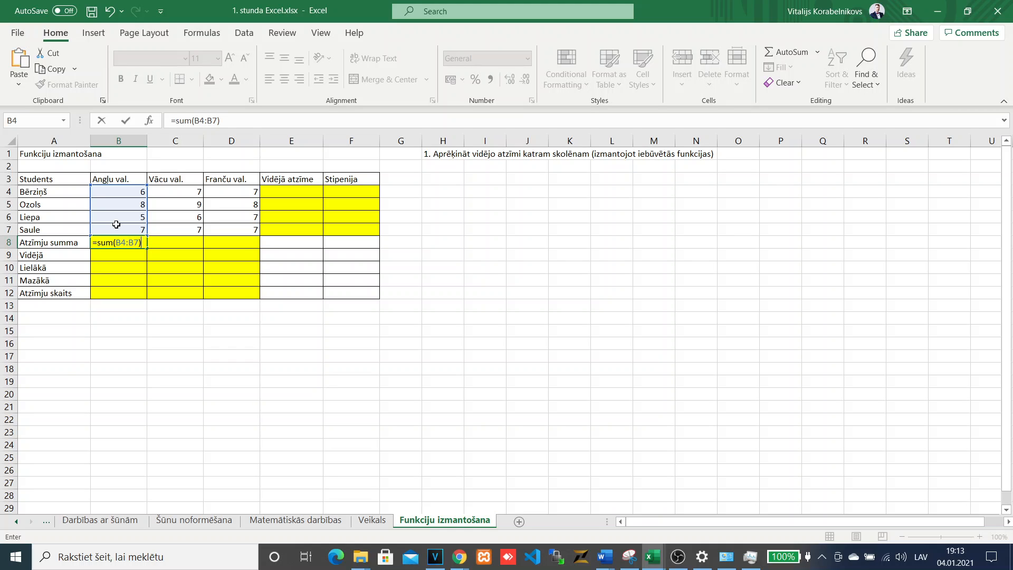
{"action": "key", "text": "Return"}
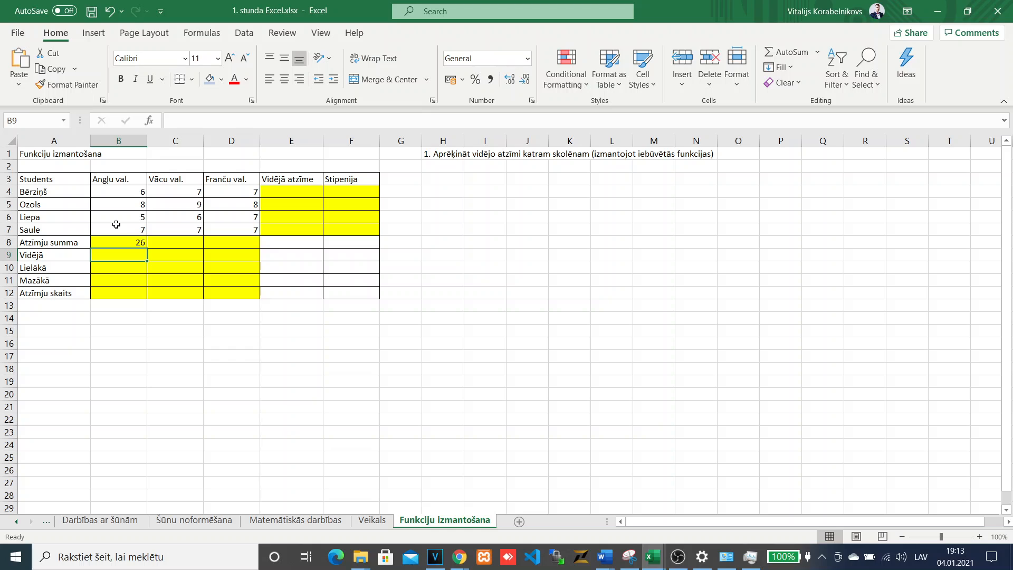
- Check the formula in B8 and total the Vācu val. grades C4:C7 in C8 with AutoSum's Sum function
{"action": "left_click", "coordinate": [172, 243]}
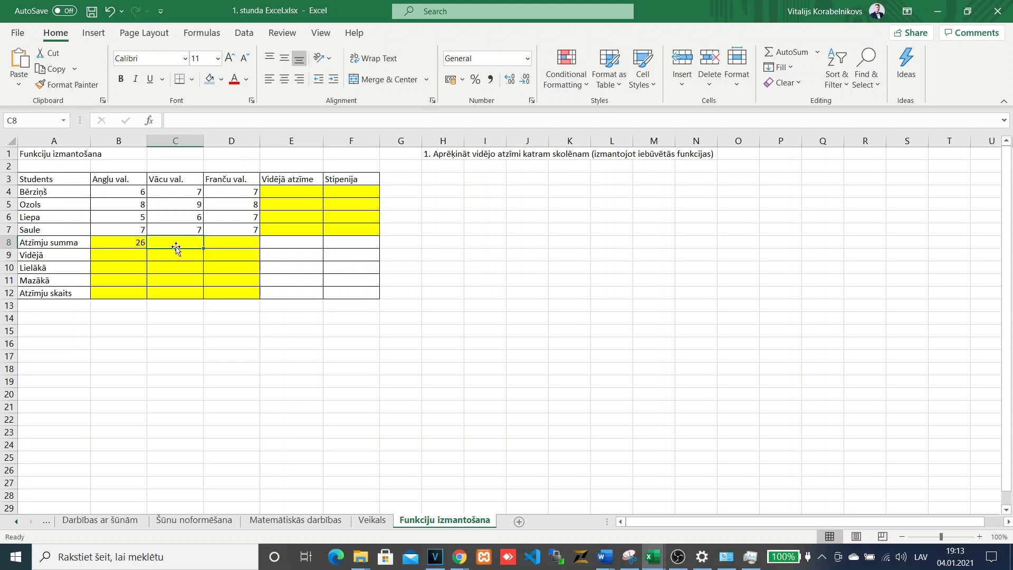
{"action": "left_click", "coordinate": [135, 242]}
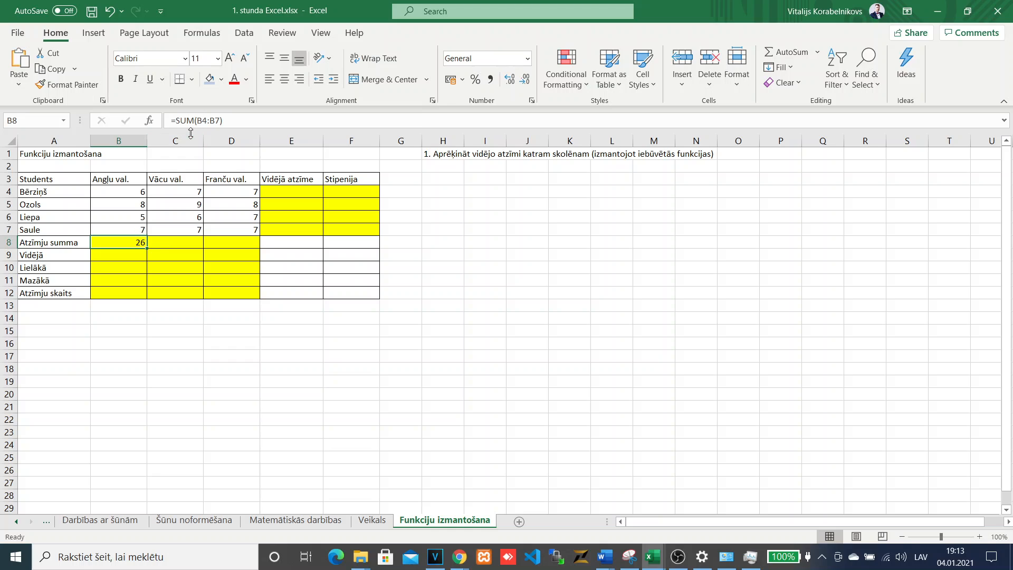
{"action": "left_click", "coordinate": [178, 243]}
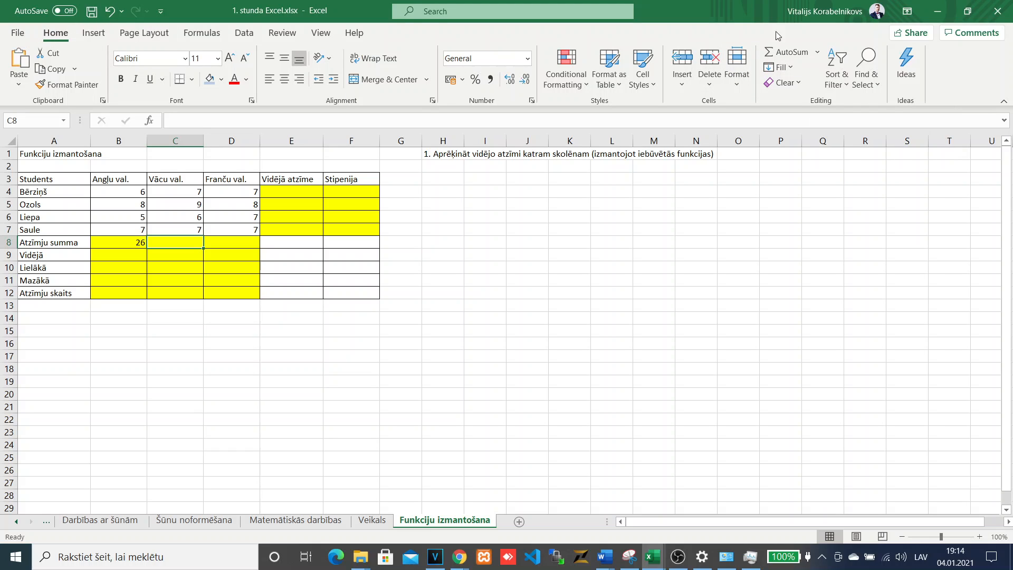
{"action": "left_click", "coordinate": [818, 54]}
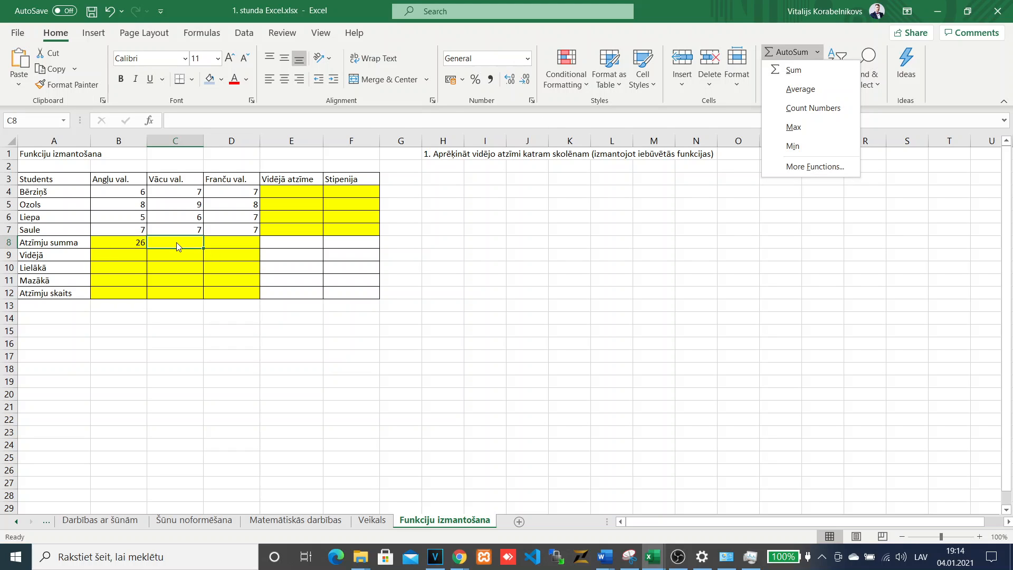
{"action": "left_click", "coordinate": [801, 75]}
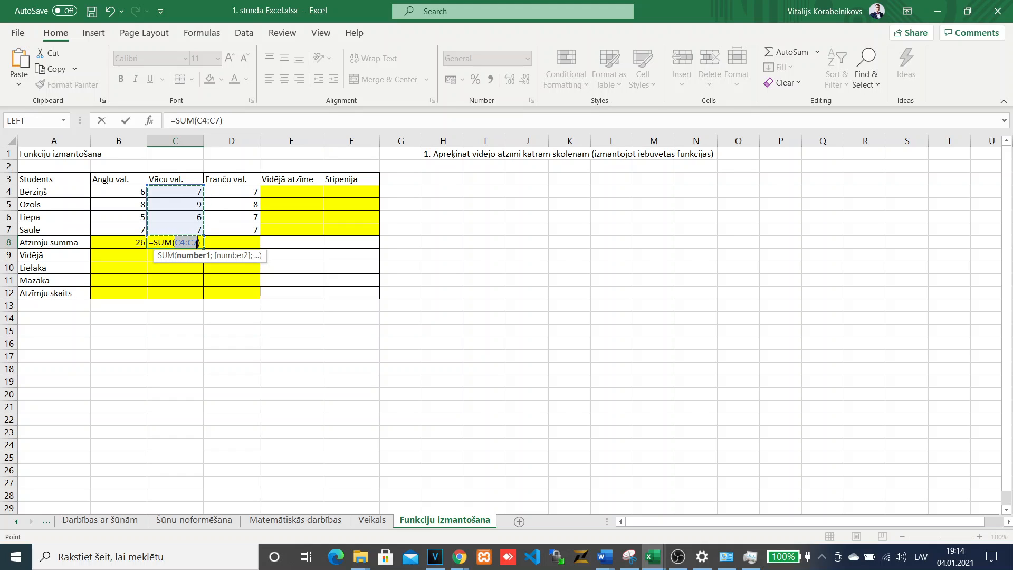
{"action": "key", "text": "Return"}
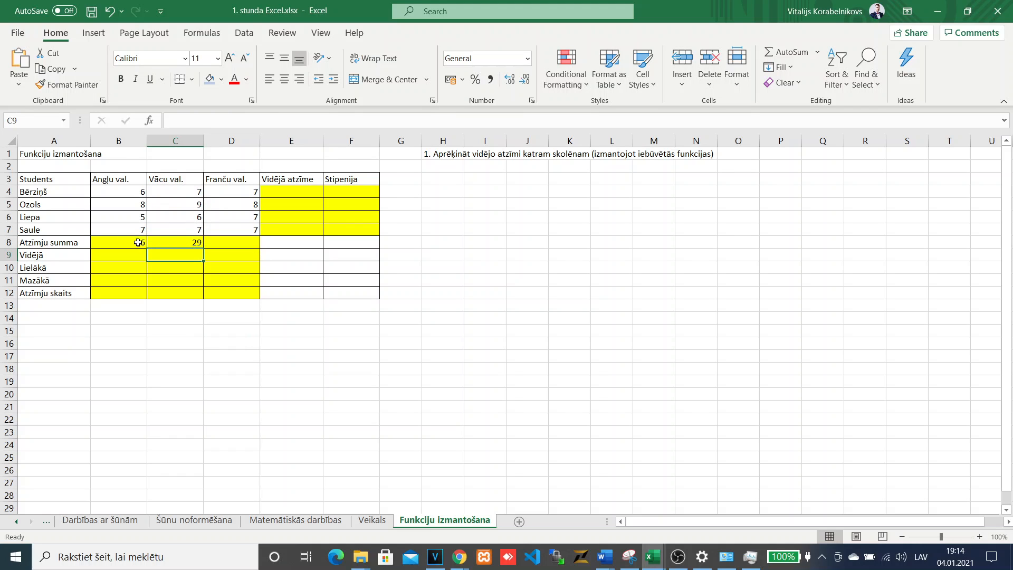
- Fill the sum formula from C8 across to D8 for Franču val. and check the copied formula's range
{"action": "left_click", "coordinate": [182, 244]}
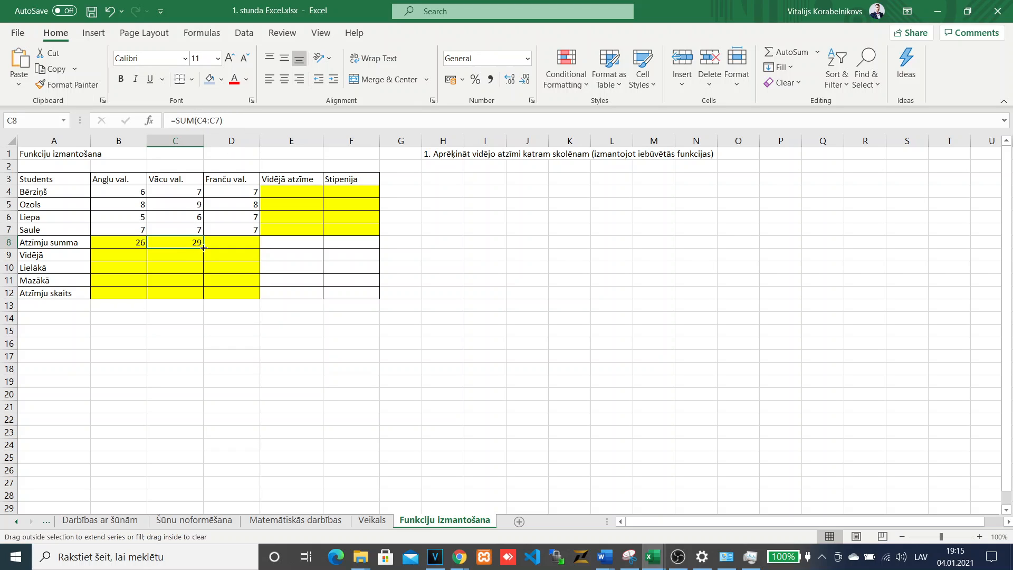
{"action": "left_click_drag", "start_coordinate": [202, 247], "coordinate": [247, 247]}
{"action": "left_click", "coordinate": [236, 244]}
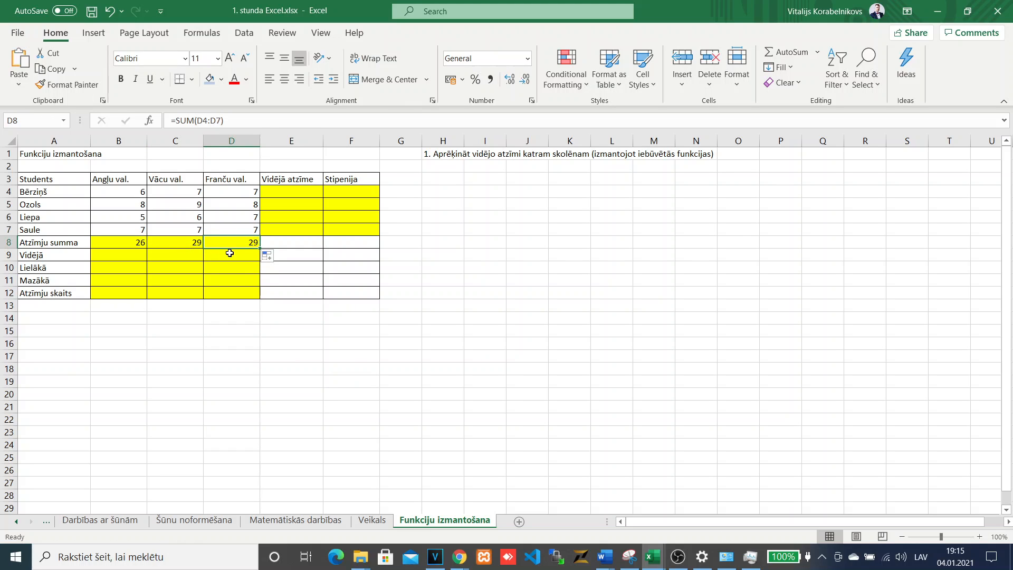
{"action": "left_click", "coordinate": [204, 121]}
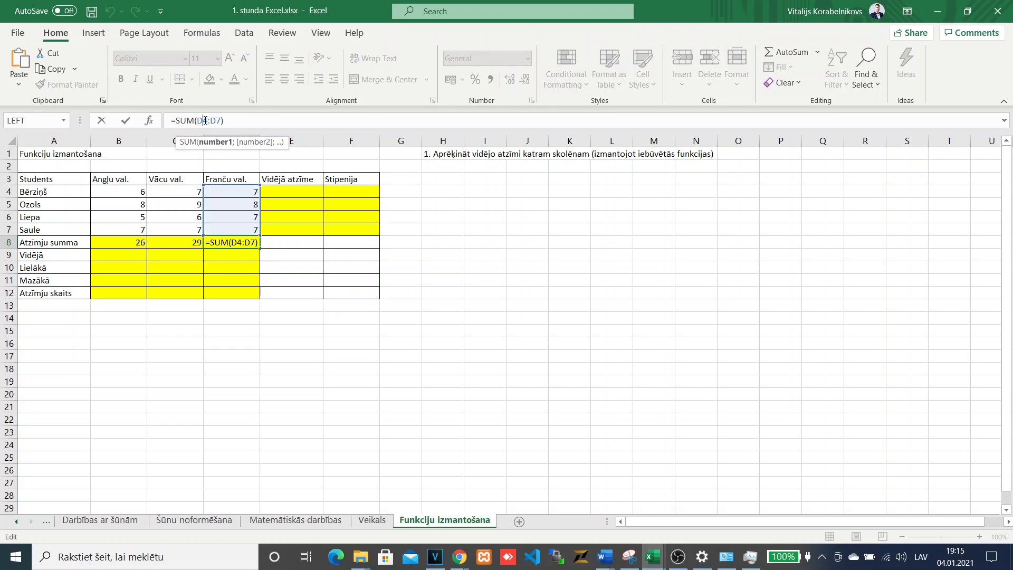
{"action": "key", "text": "Return"}
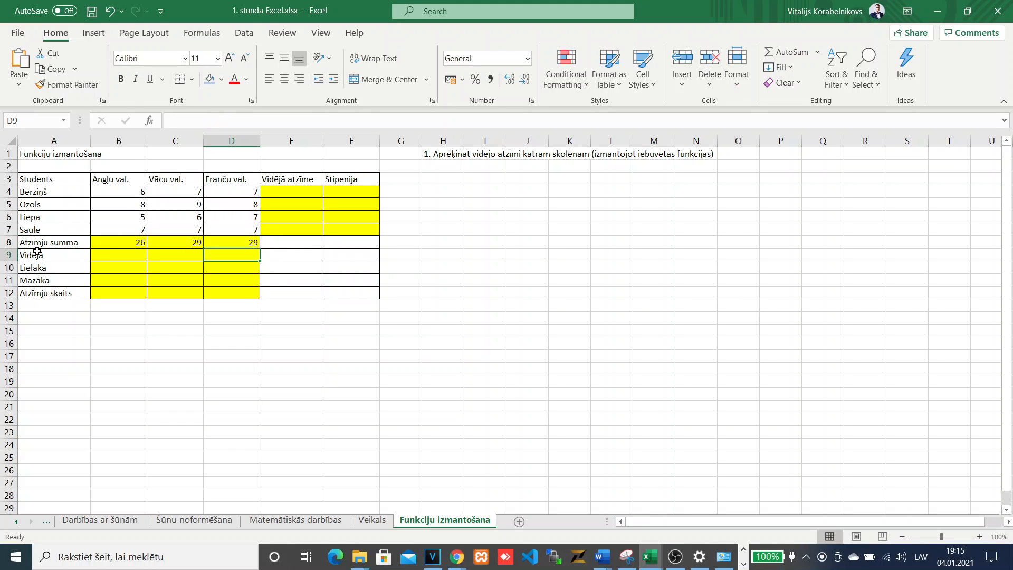
- Calculate the Angļu val. average in B9 with AutoSum's Average function, correcting its range to B4:B7
{"action": "left_click", "coordinate": [127, 256]}
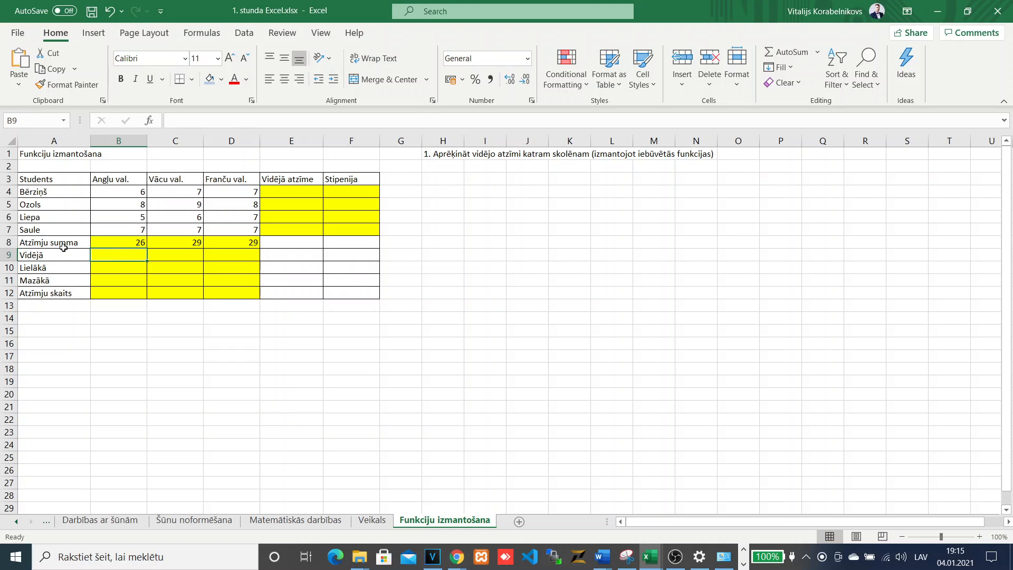
{"action": "left_click", "coordinate": [126, 242]}
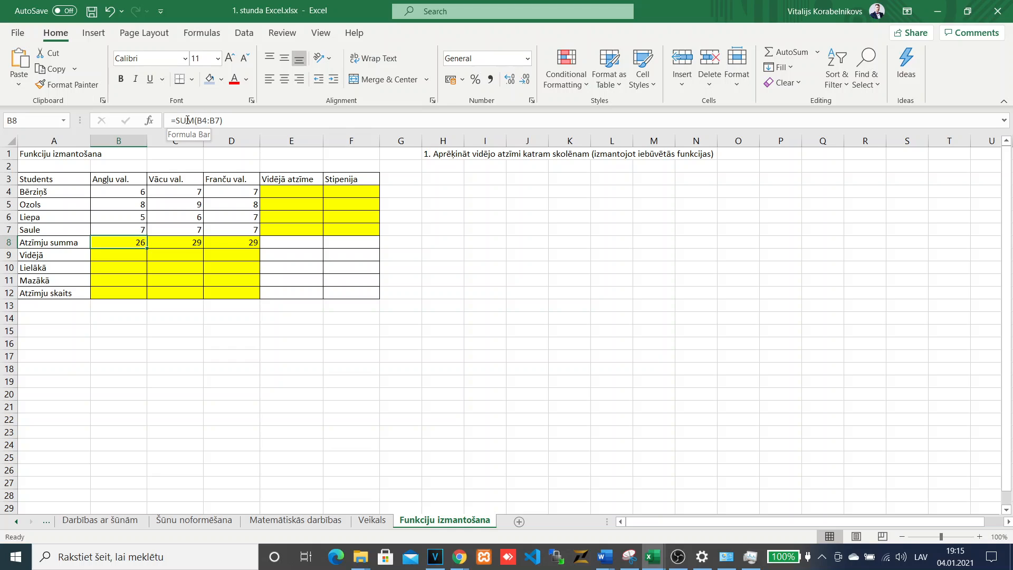
{"action": "left_click", "coordinate": [130, 254]}
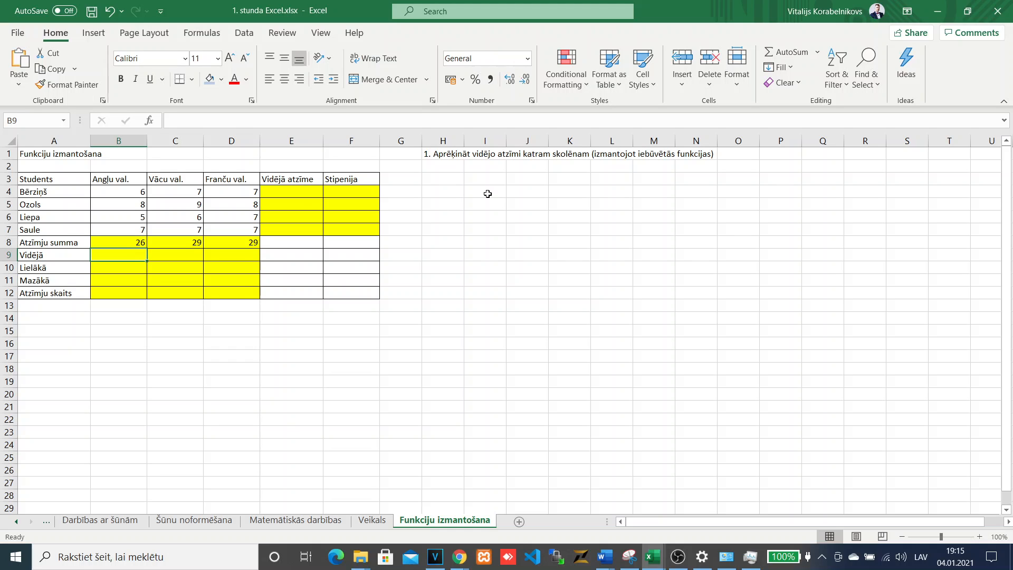
{"action": "left_click", "coordinate": [820, 52]}
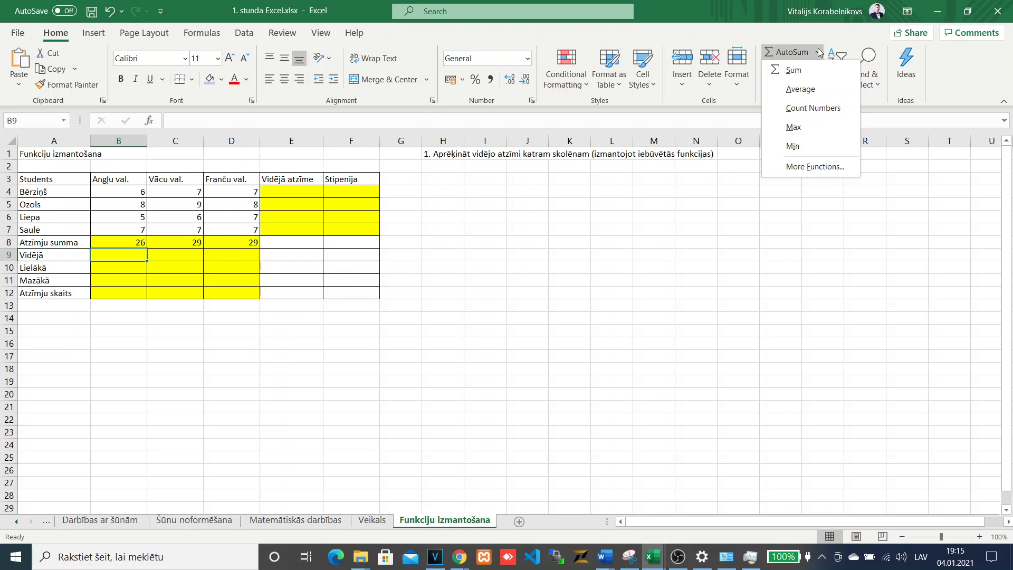
{"action": "left_click", "coordinate": [811, 91]}
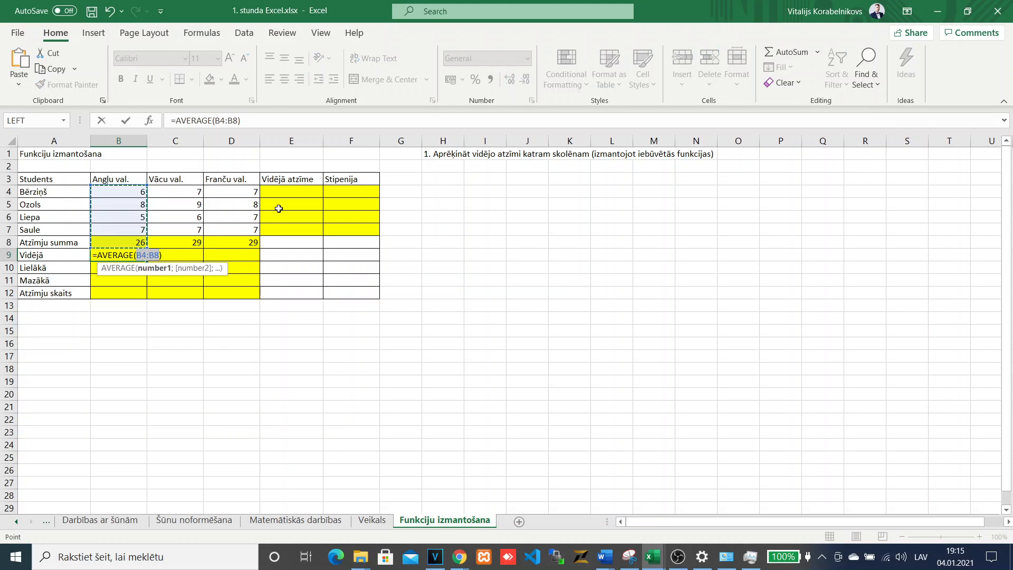
{"action": "left_click", "coordinate": [151, 255]}
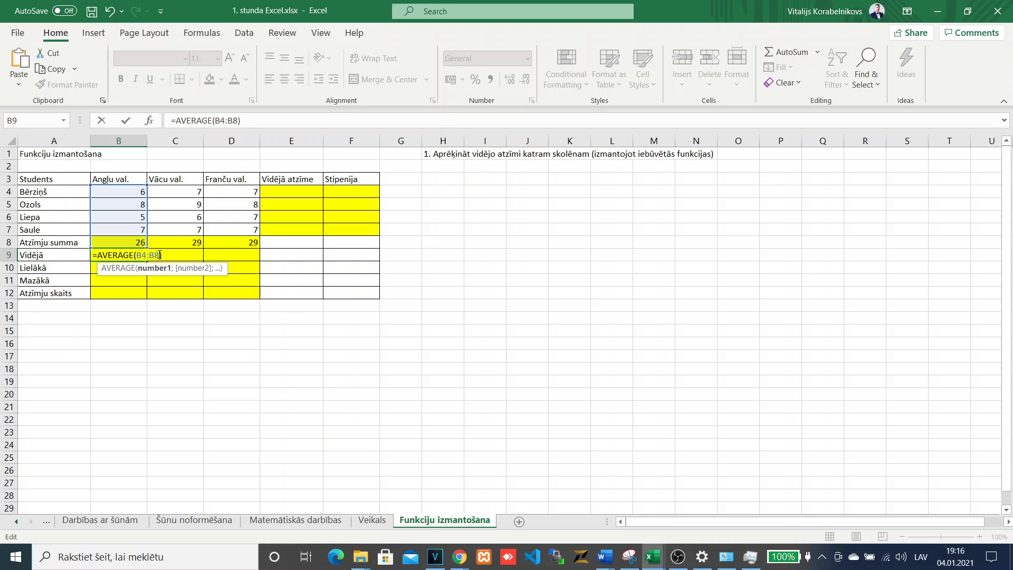
{"action": "key", "text": "BackSpace"}
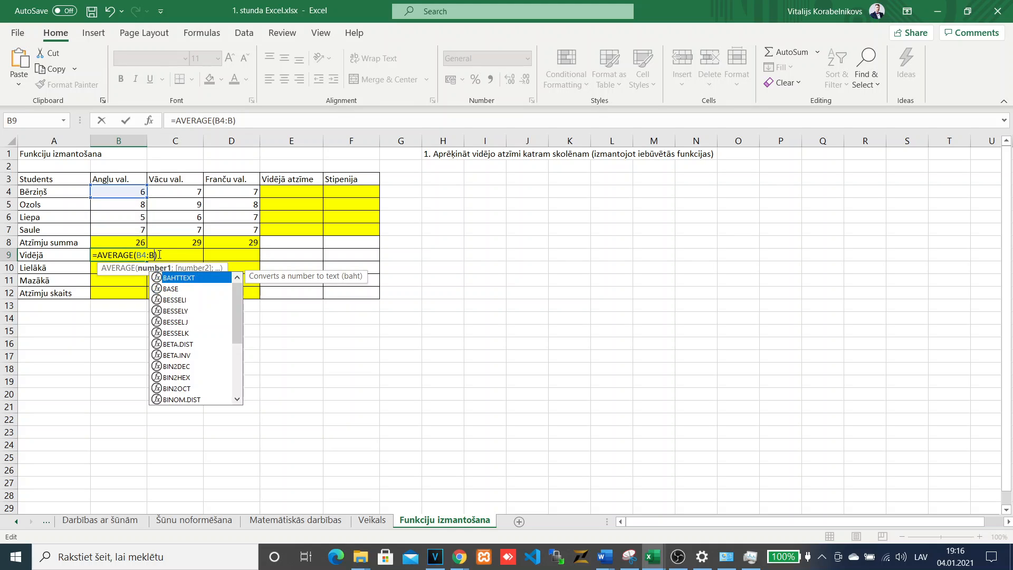
{"action": "type", "text": "7"}
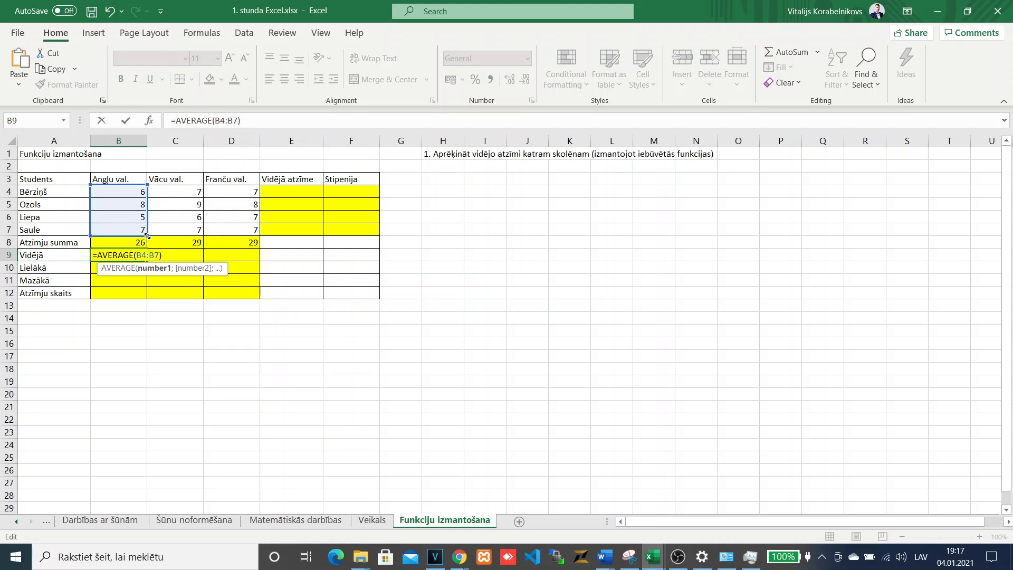
{"action": "mouse_move", "coordinate": [147, 235]}
{"action": "left_mouse_down"}
{"action": "mouse_move", "coordinate": [144, 195]}
{"action": "mouse_move", "coordinate": [139, 232]}
{"action": "left_mouse_up"}
{"action": "key", "text": "Return"}
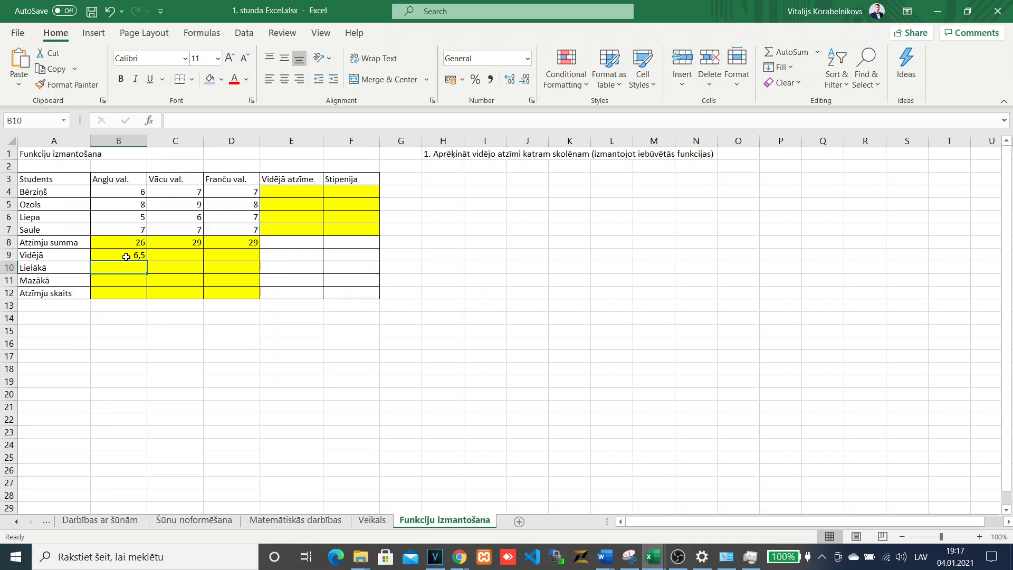
{"action": "left_click", "coordinate": [125, 252]}
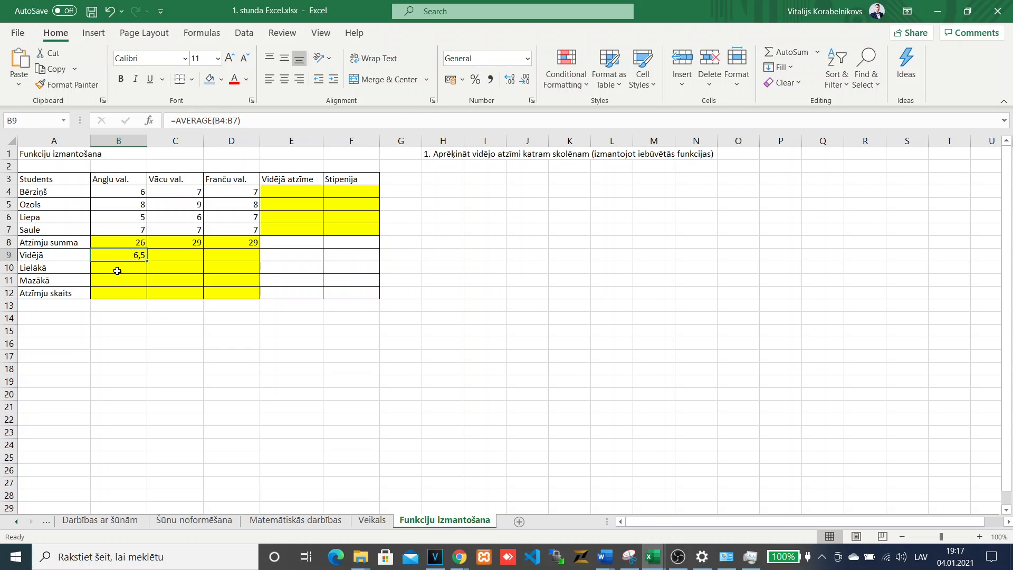
- Copy the formula text =AVERAGE(B4:B7) from B9 into the Lielākā cell B10
{"action": "left_click", "coordinate": [117, 270]}
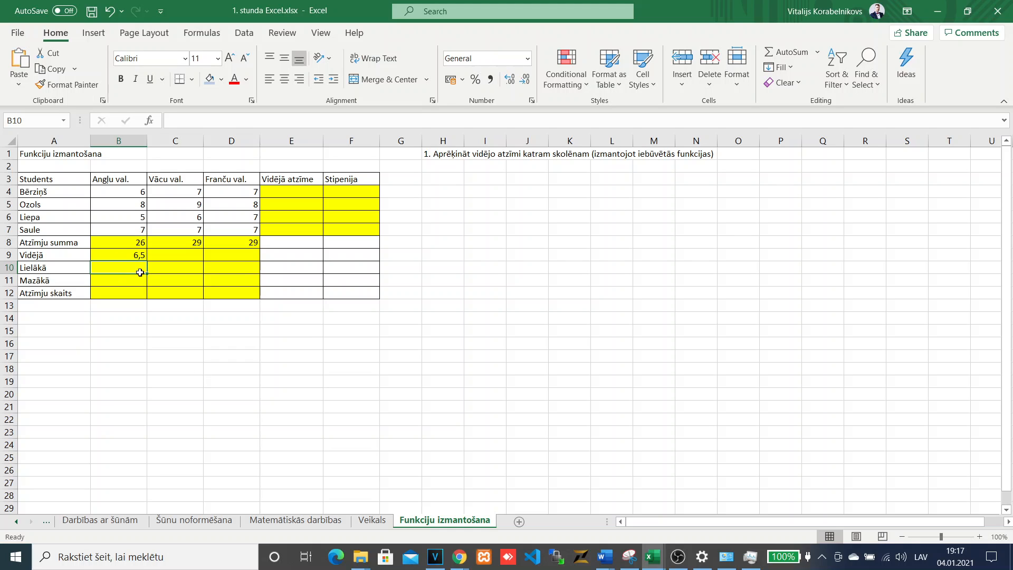
{"action": "left_click", "coordinate": [124, 256]}
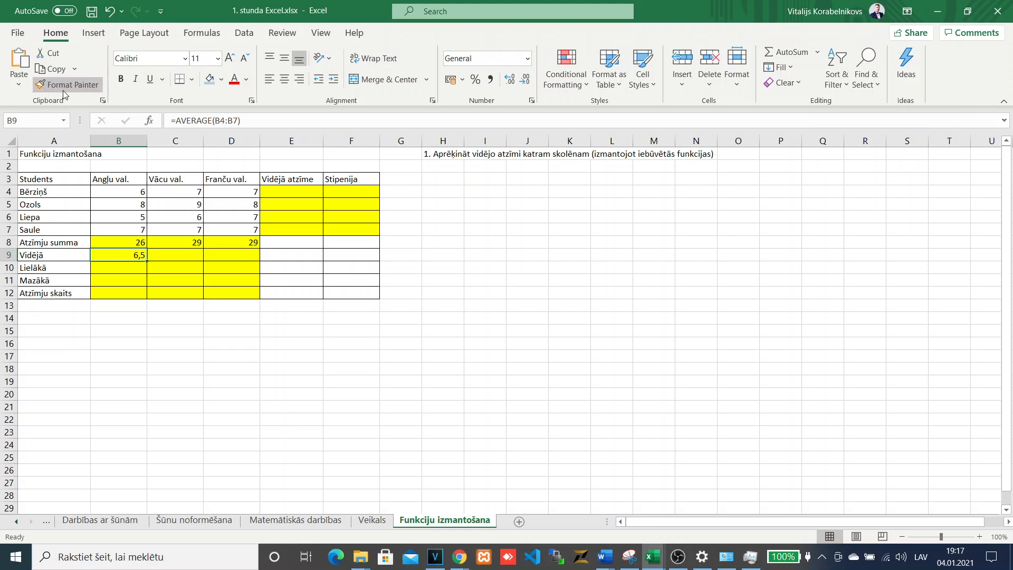
{"action": "left_click", "coordinate": [251, 121]}
{"action": "triple_click", "coordinate": [250, 121]}
{"action": "key", "text": "ctrl+c"}
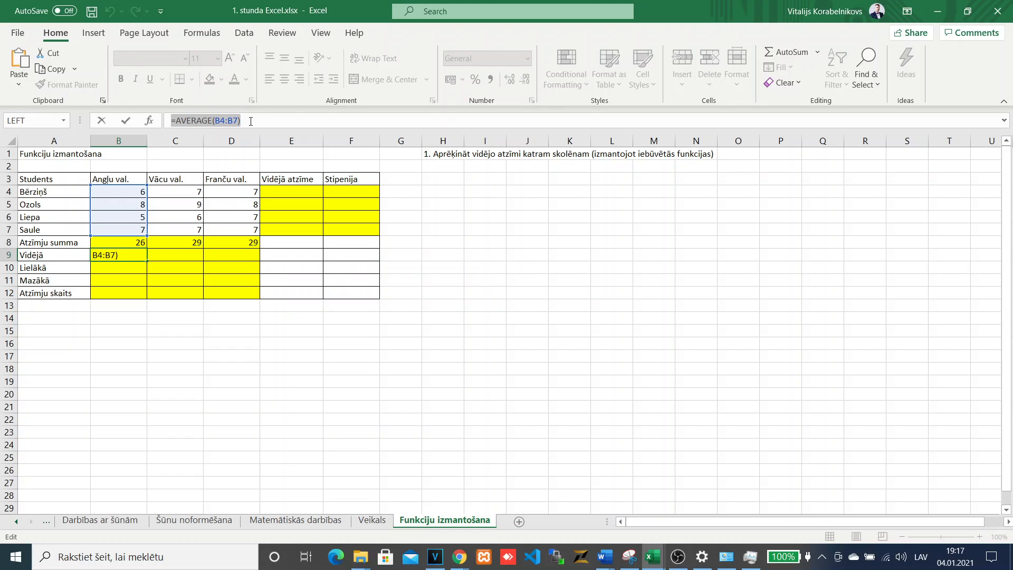
{"action": "key", "text": "Return"}
{"action": "left_click", "coordinate": [251, 121]}
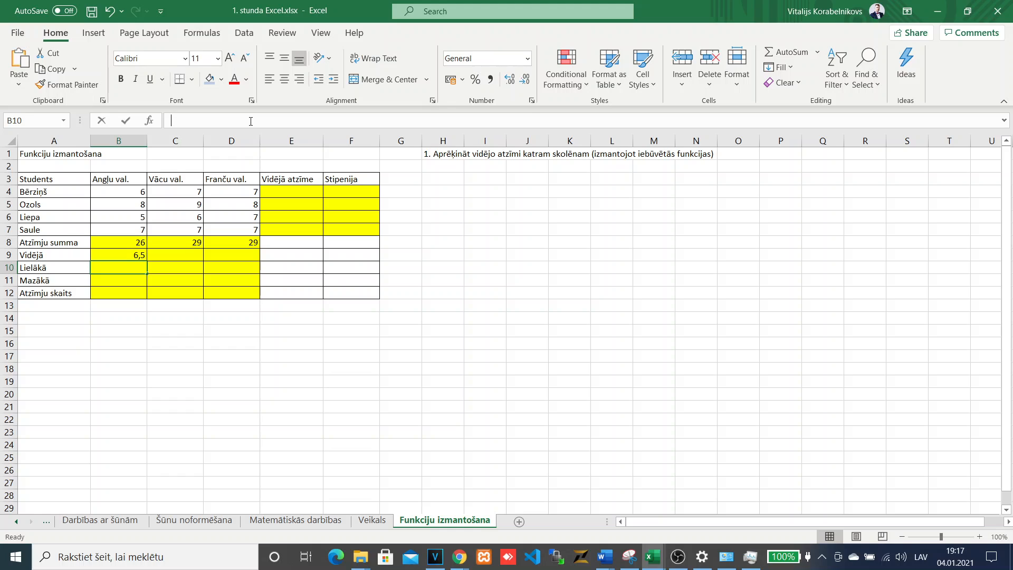
{"action": "key", "text": "ctrl+v"}
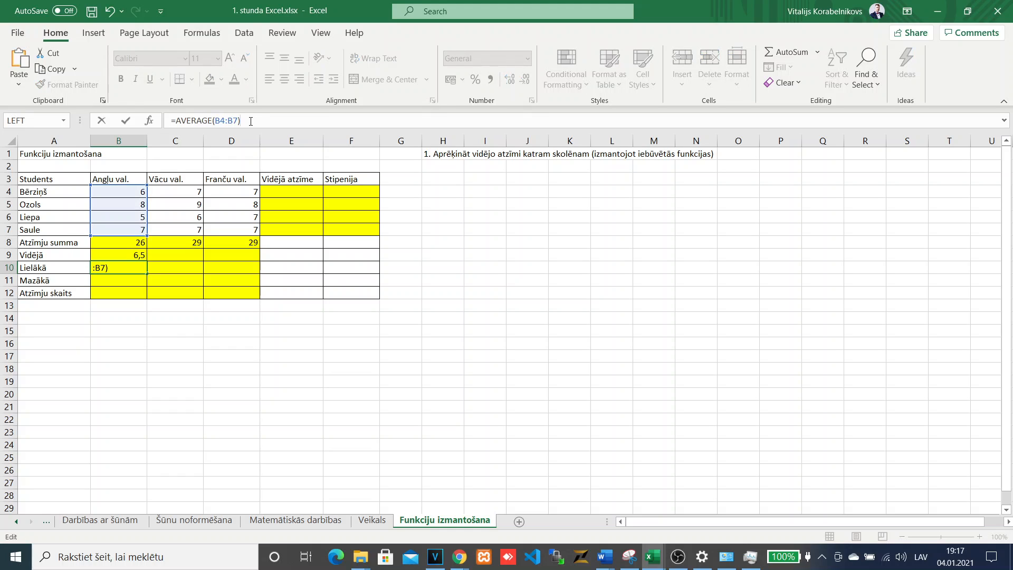
{"action": "key", "text": "Return"}
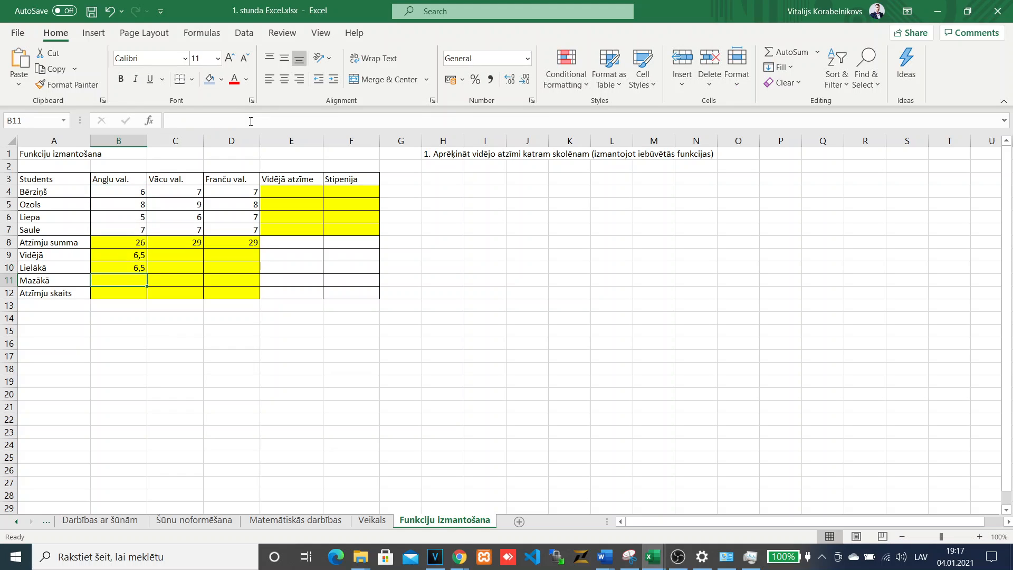
- Replace the AVERAGE function in B10 with MAX, keeping the range B4:B7
{"action": "left_click", "coordinate": [123, 268]}
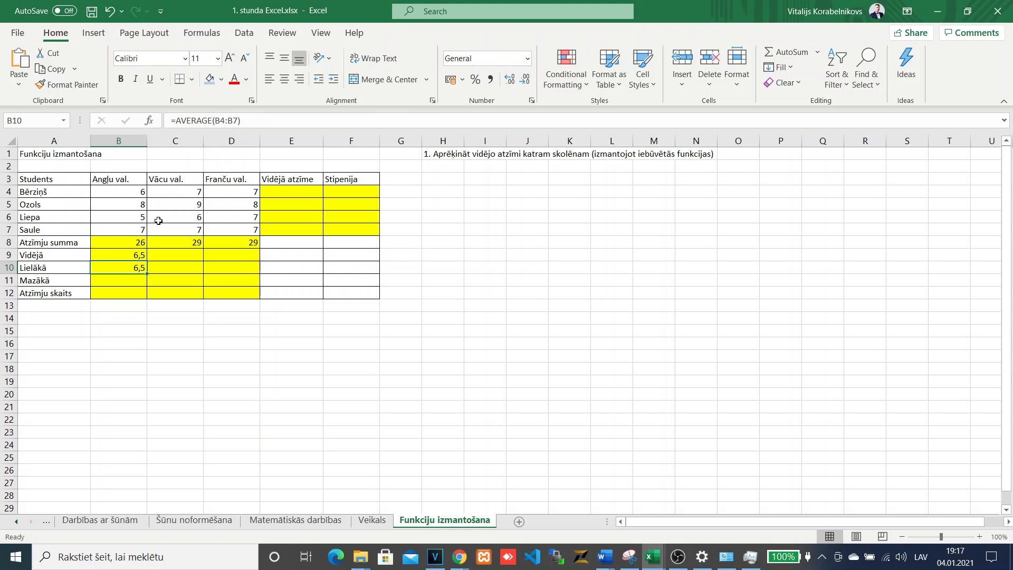
{"action": "double_click", "coordinate": [191, 120]}
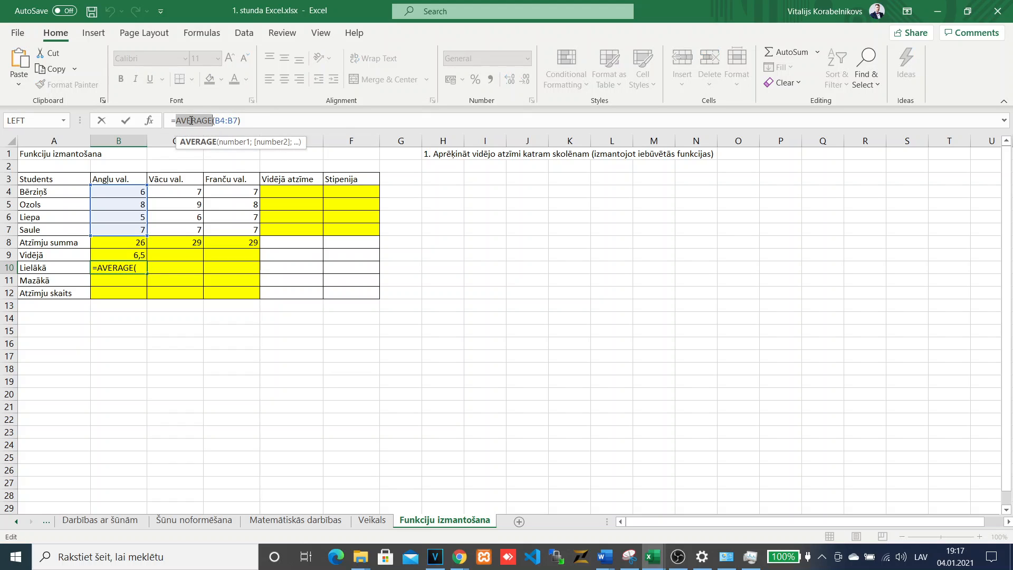
{"action": "type", "text": "max"}
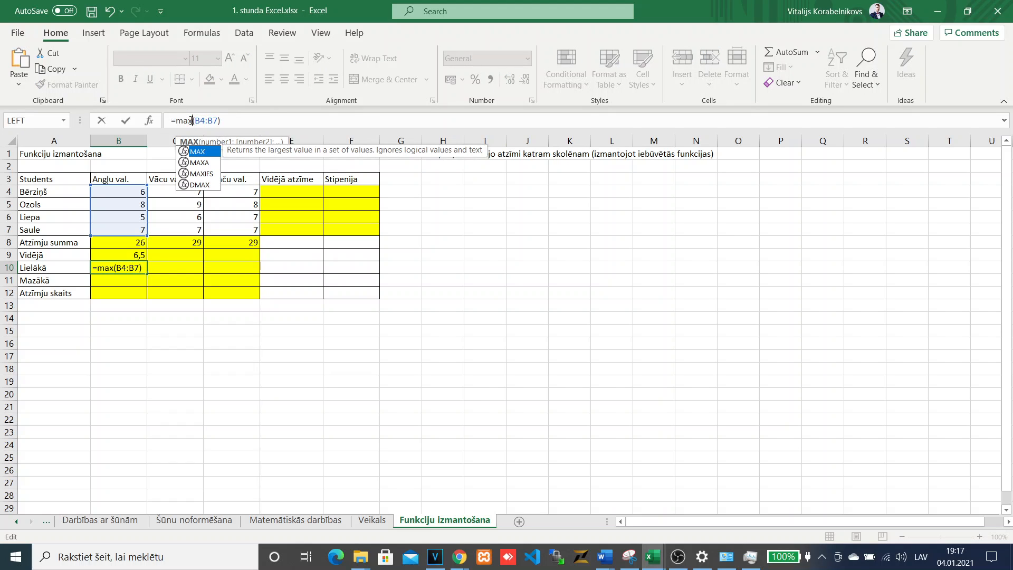
{"action": "key", "text": "Return"}
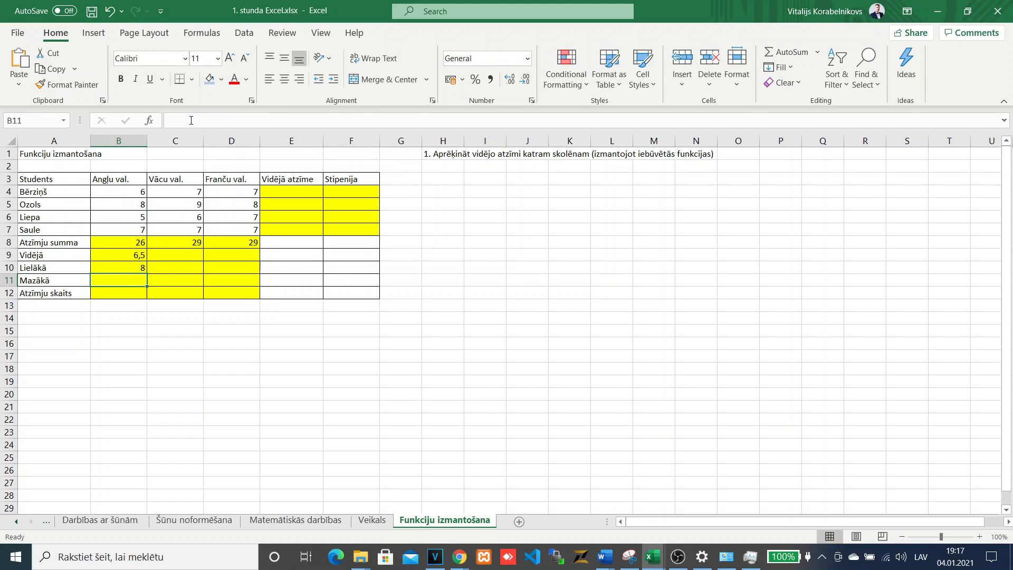
{"action": "left_click", "coordinate": [121, 269]}
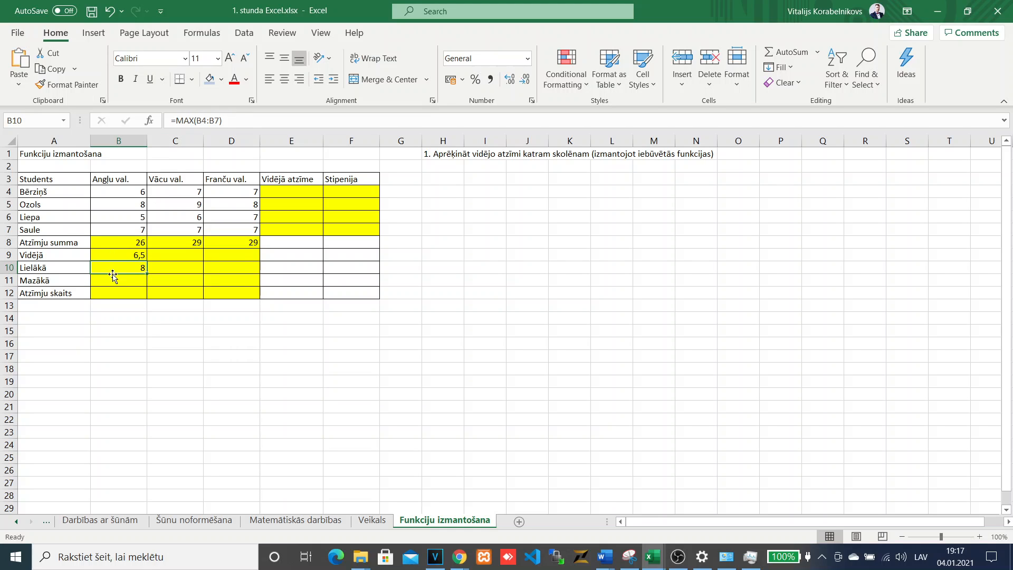
- Paste the copied average formula into the Mazākā cell B11 and change its function to MIN
{"action": "left_click", "coordinate": [117, 281]}
{"action": "double_click", "coordinate": [118, 282]}
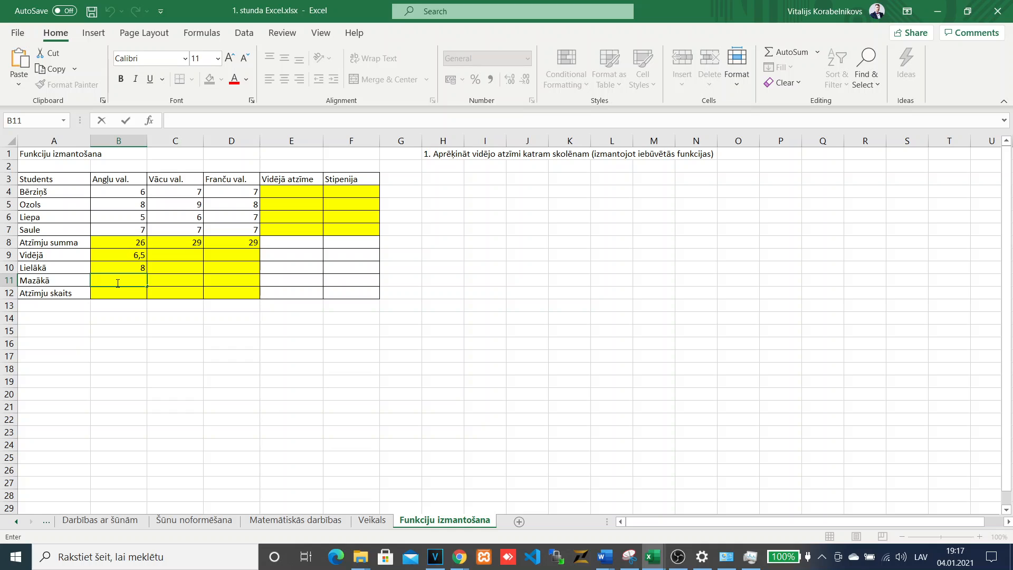
{"action": "key", "text": "ctrl+v"}
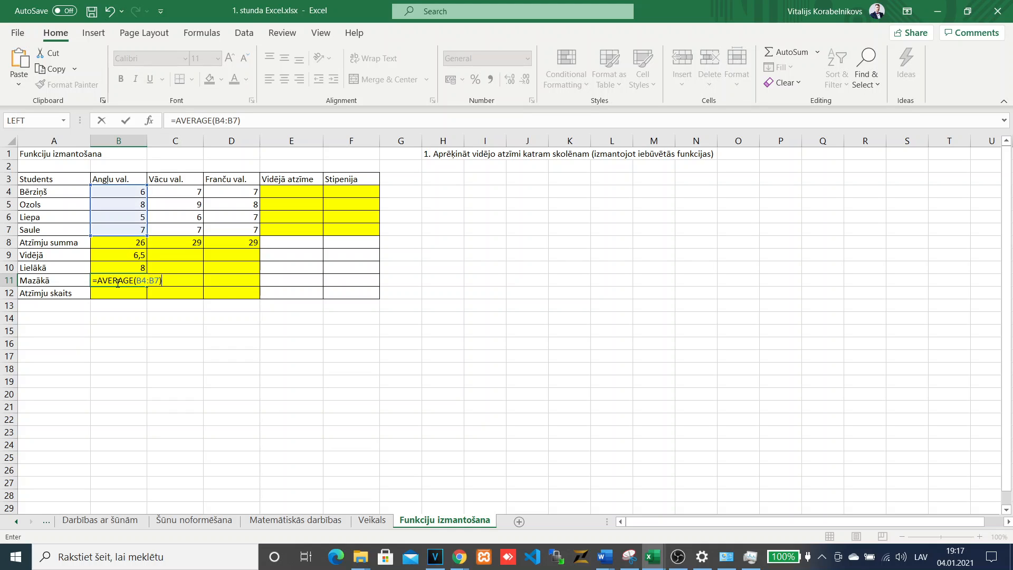
{"action": "double_click", "coordinate": [118, 282]}
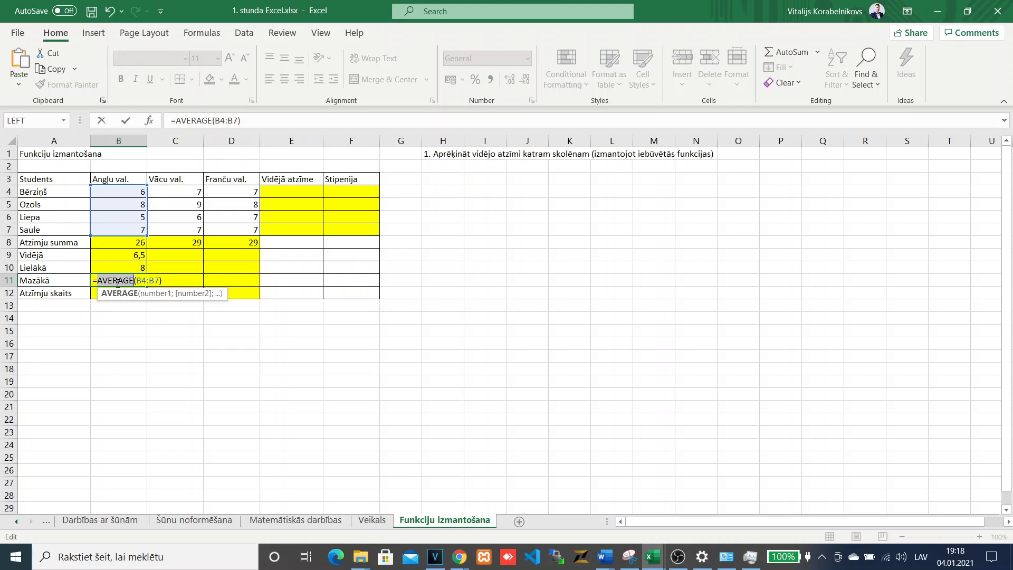
{"action": "type", "text": "min"}
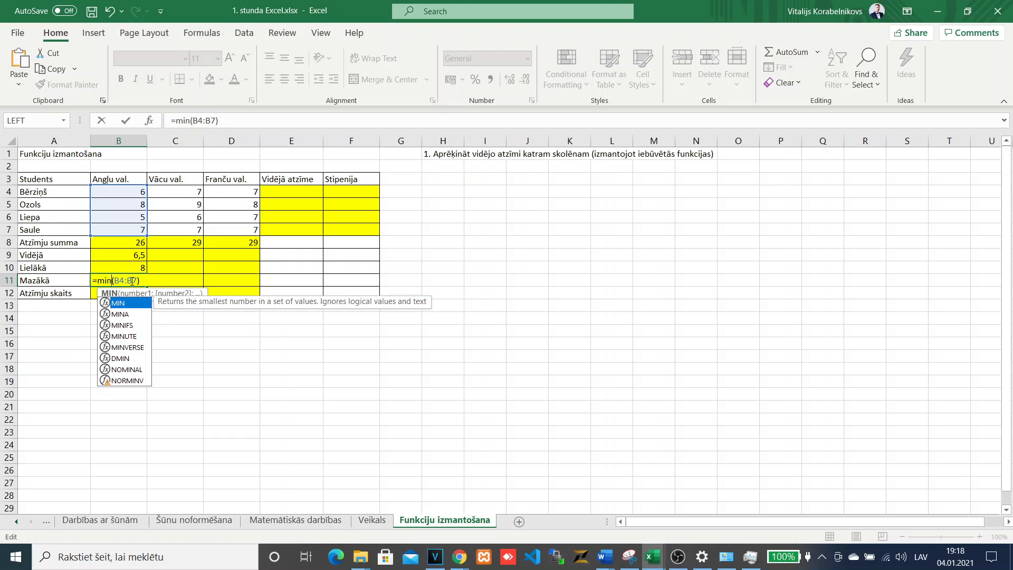
{"action": "key", "text": "Return"}
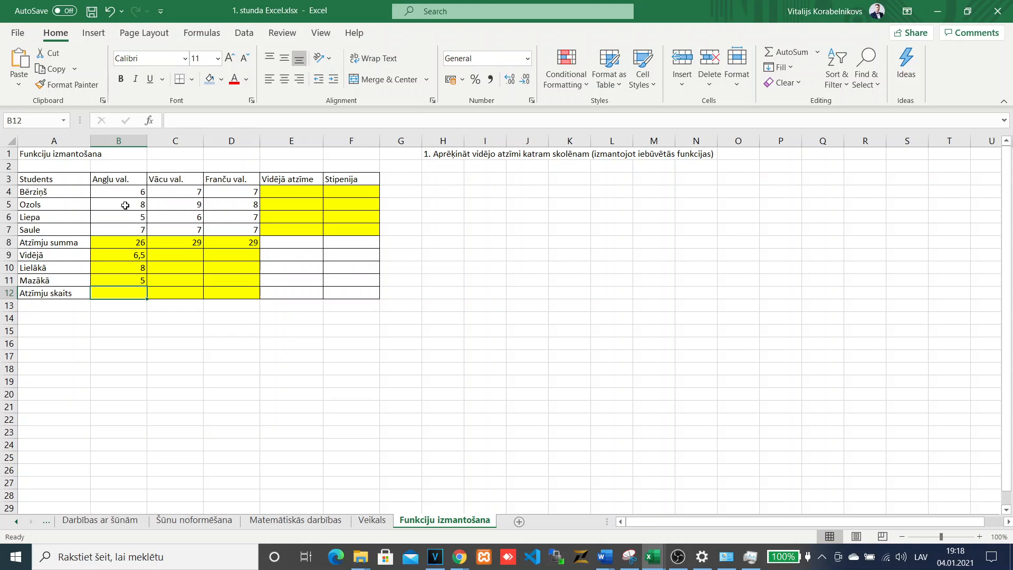
- Count the Angļu val. grades in B12 with AutoSum's Count Numbers function over the range B4:B7
{"action": "left_click", "coordinate": [818, 53]}
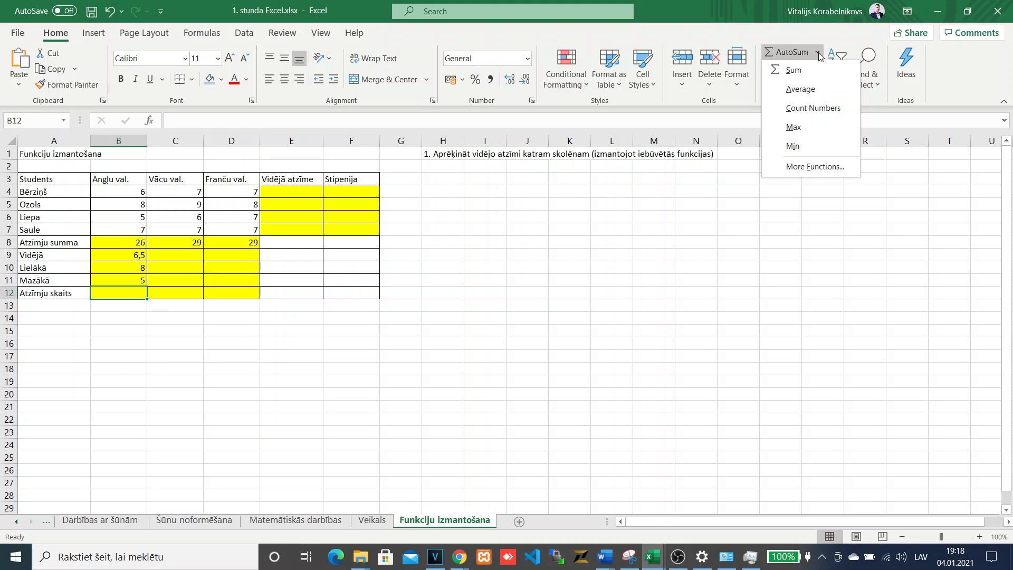
{"action": "left_click", "coordinate": [826, 109]}
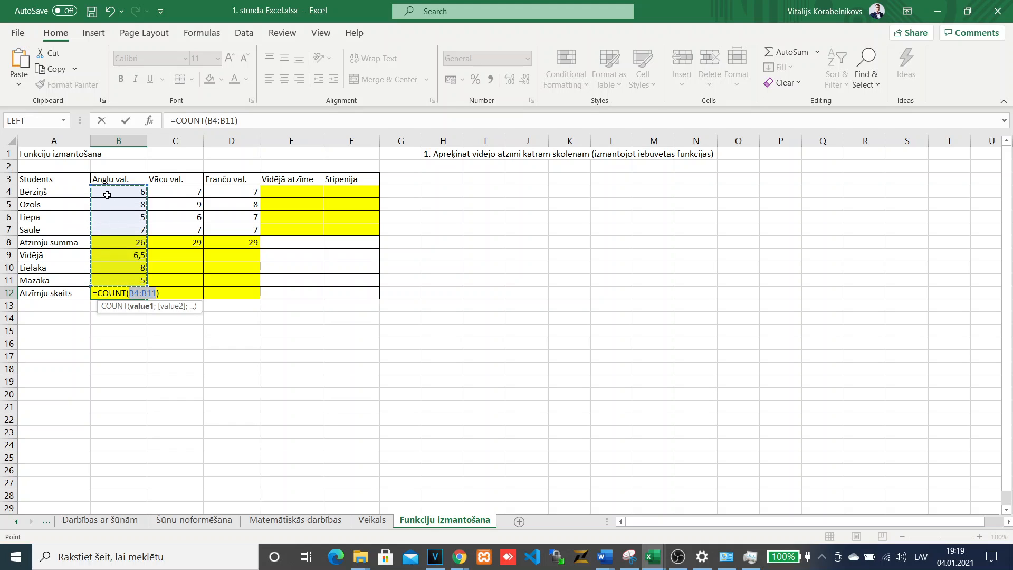
{"action": "left_click_drag", "start_coordinate": [107, 194], "coordinate": [104, 228]}
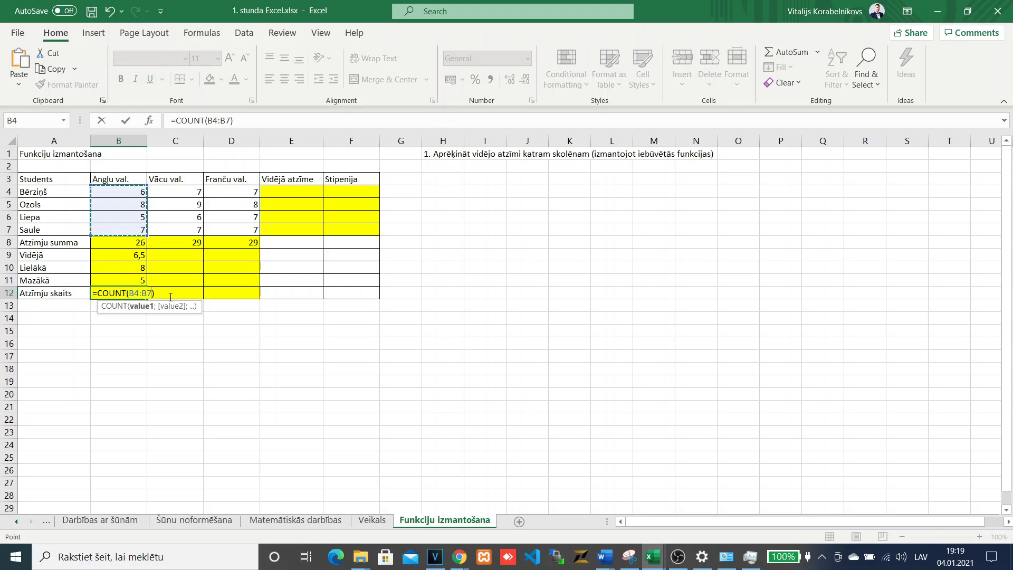
{"action": "key", "text": "Return"}
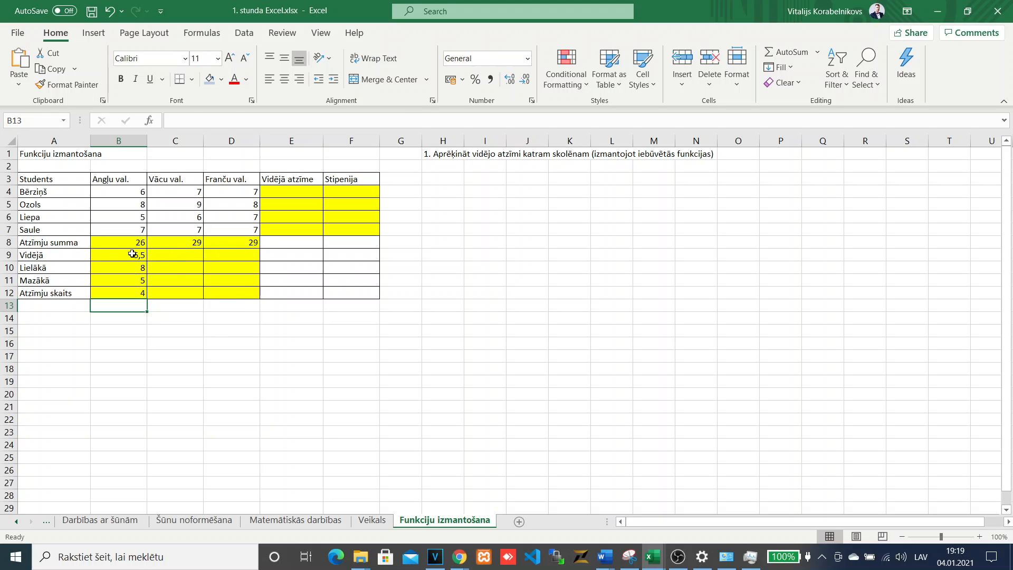
- Fill the formulas in B9:B12 across to column D for Vācu val. and Franču val
{"action": "left_click_drag", "start_coordinate": [132, 253], "coordinate": [131, 291]}
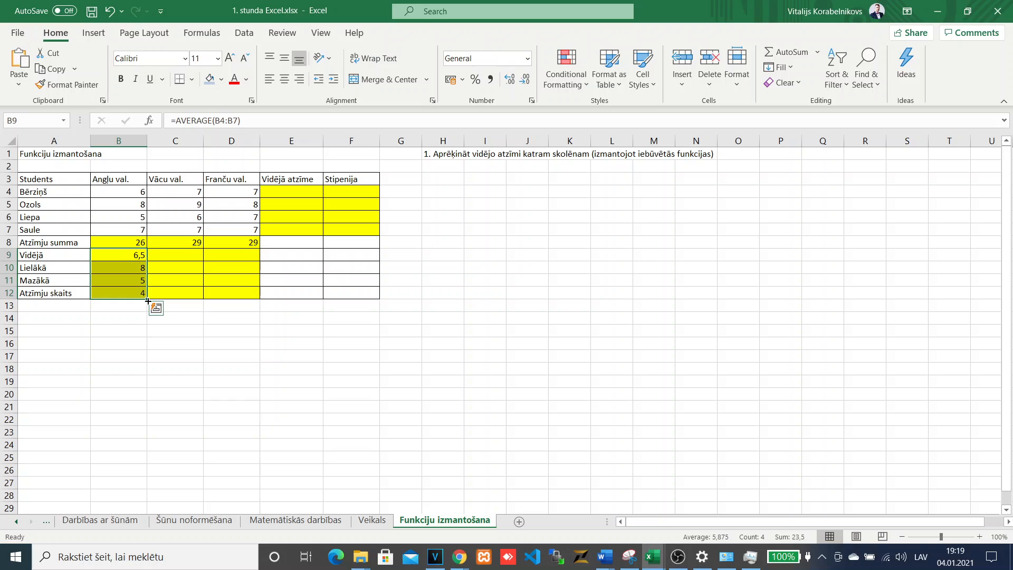
{"action": "left_click_drag", "start_coordinate": [148, 300], "coordinate": [245, 301]}
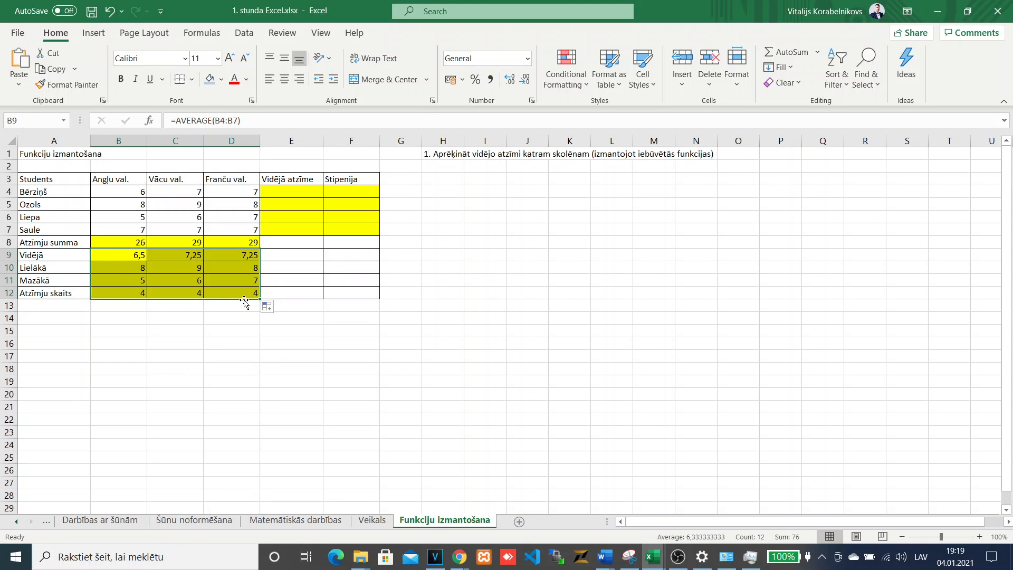
{"action": "left_click", "coordinate": [238, 306]}
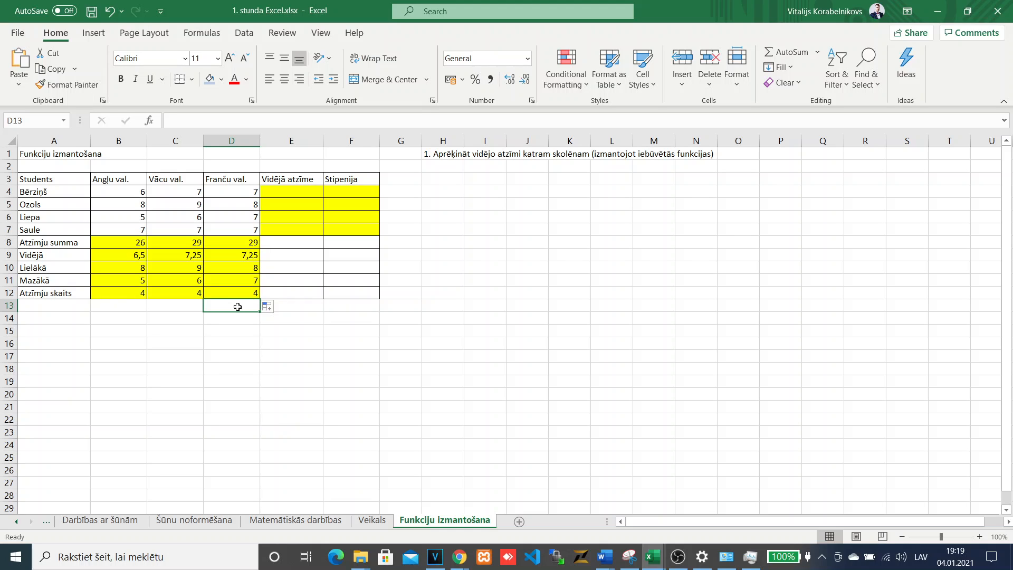
{"action": "left_click", "coordinate": [822, 558]}
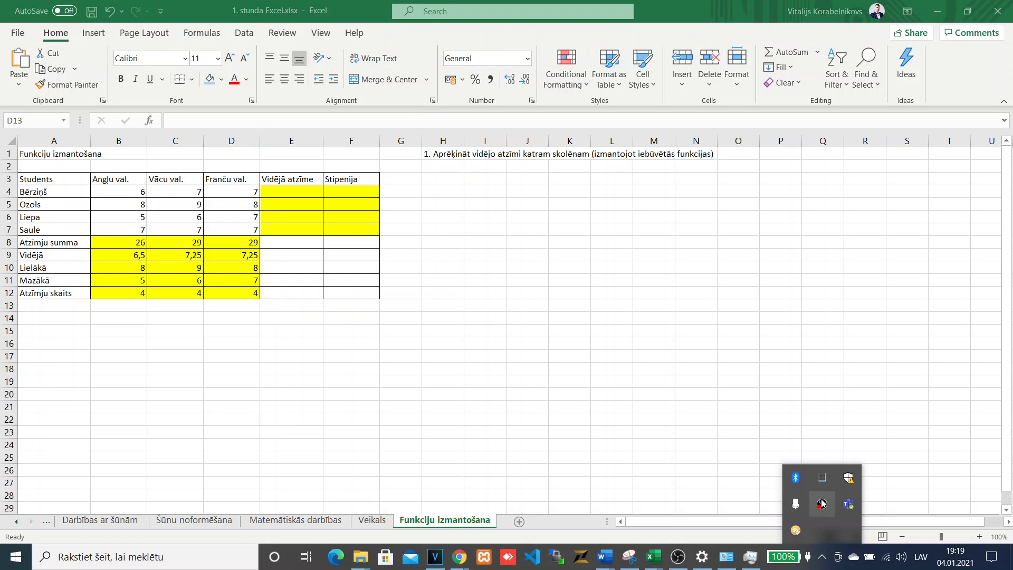